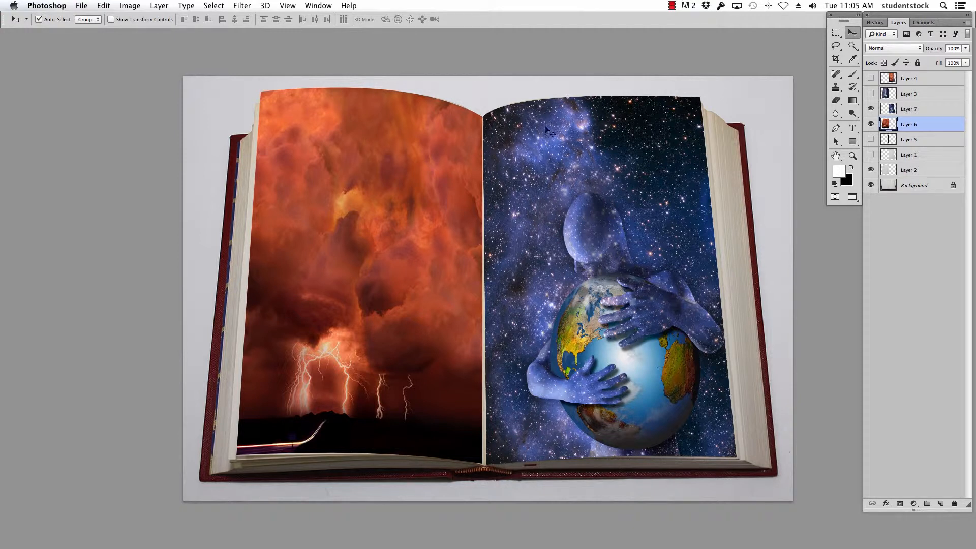
Load Layer 1's page shape as a selection with the starry Layer 7 active, and check its fit along the page edges.
{"action": "mouse_move", "coordinate": [674, 128]}
{"action": "left_mouse_down"}
{"action": "mouse_move", "coordinate": [735, 121]}
{"action": "mouse_move", "coordinate": [676, 129]}
{"action": "left_mouse_up"}
{"action": "key", "text": "super+z"}
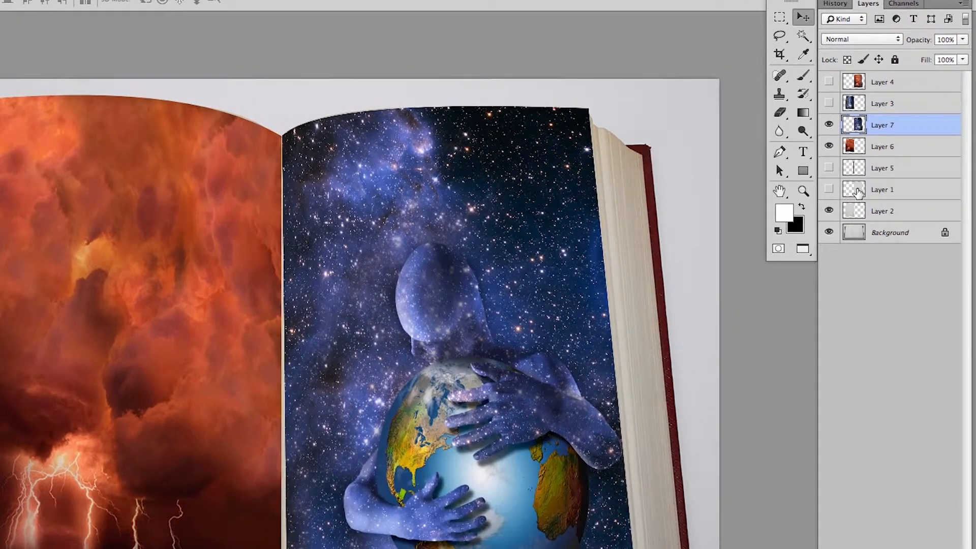
{"action": "left_click", "coordinate": [859, 193], "text": "super"}
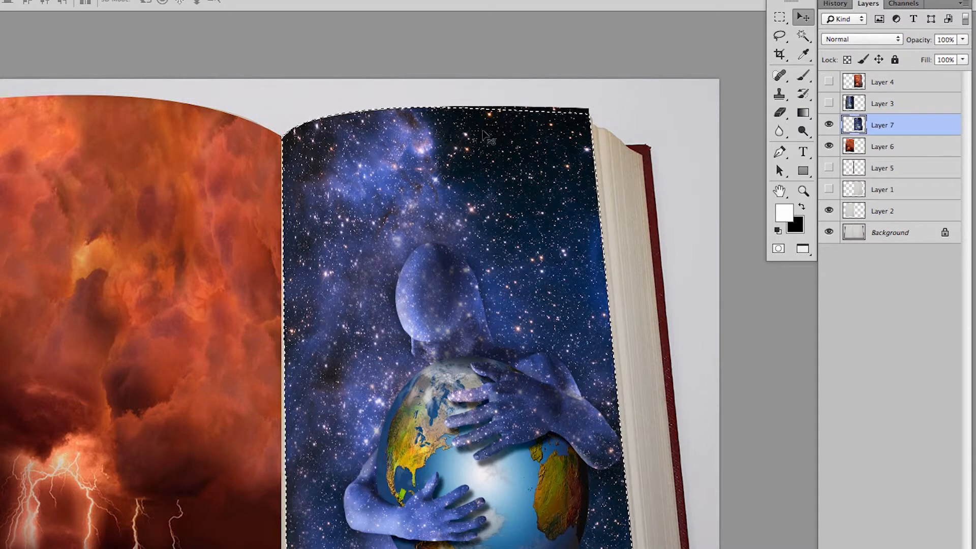
{"action": "left_click", "coordinate": [536, 144], "text": "super"}
{"action": "left_click_drag", "start_coordinate": [565, 131], "coordinate": [507, 223]}
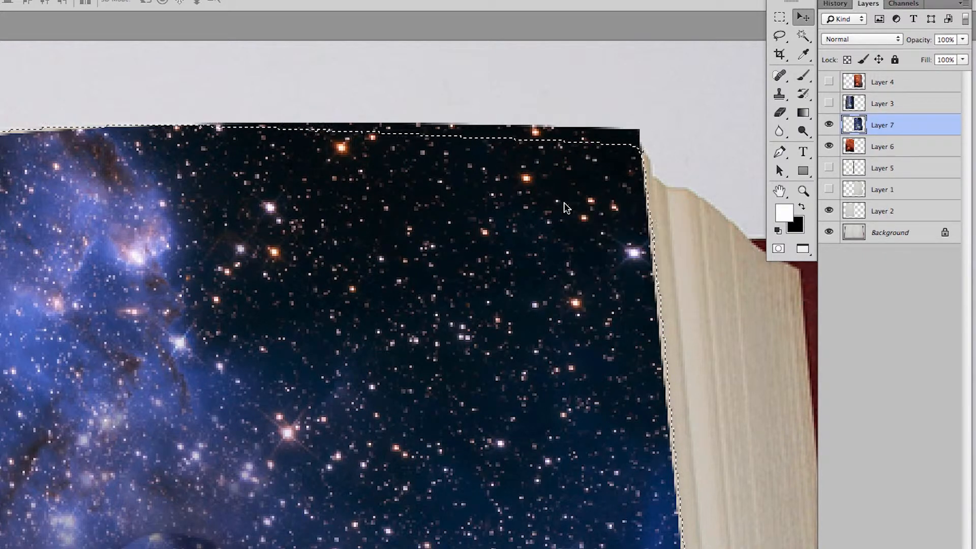
{"action": "left_click", "coordinate": [544, 208], "text": "alt"}
{"action": "left_click", "coordinate": [542, 208], "text": "alt"}
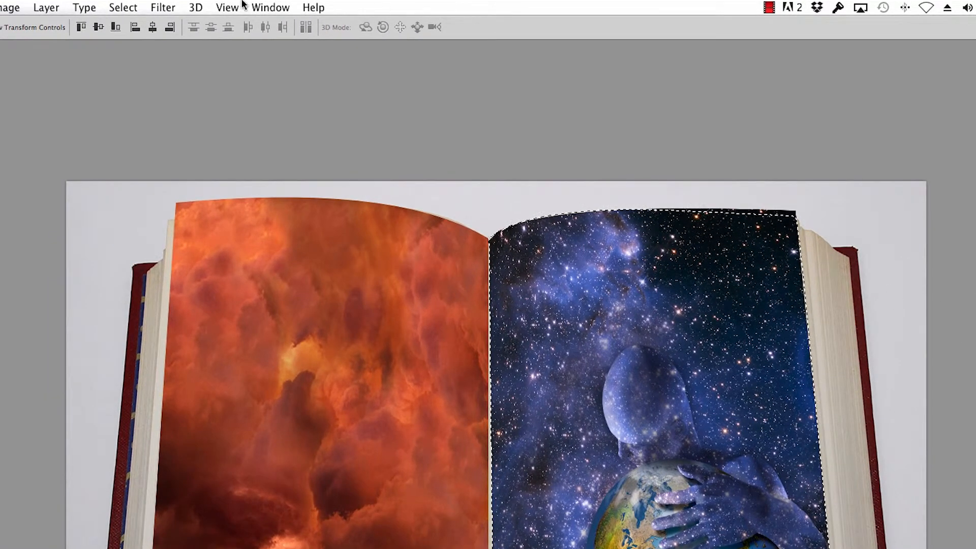
Invert the right-page selection, delete the part of Layer 7 that overhangs the page, and deselect.
{"action": "left_click", "coordinate": [122, 8]}
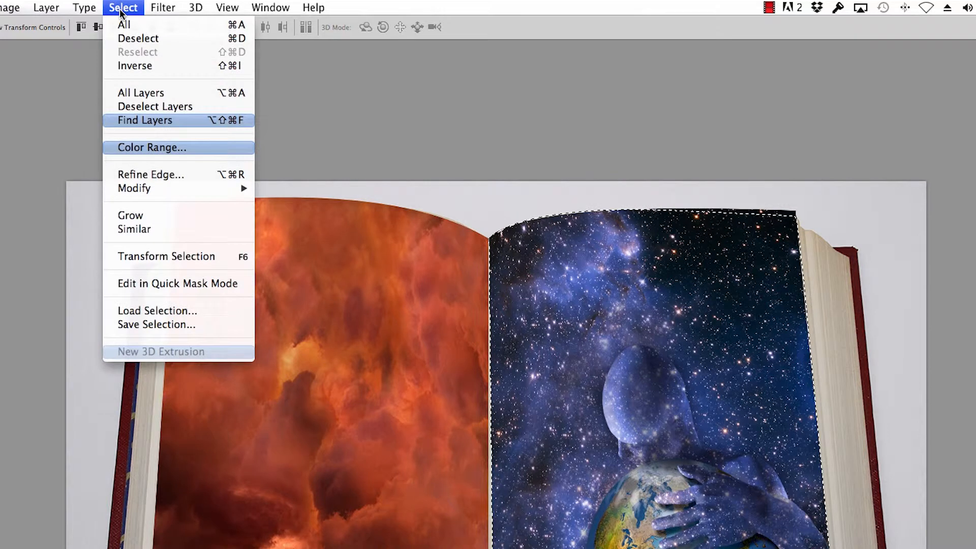
{"action": "left_click", "coordinate": [145, 69]}
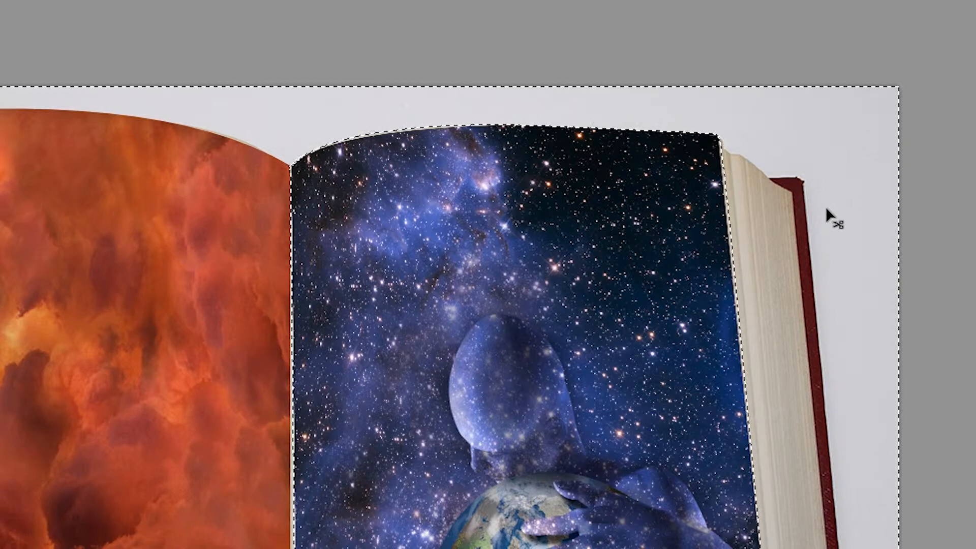
{"action": "key", "text": "ctrl+d"}
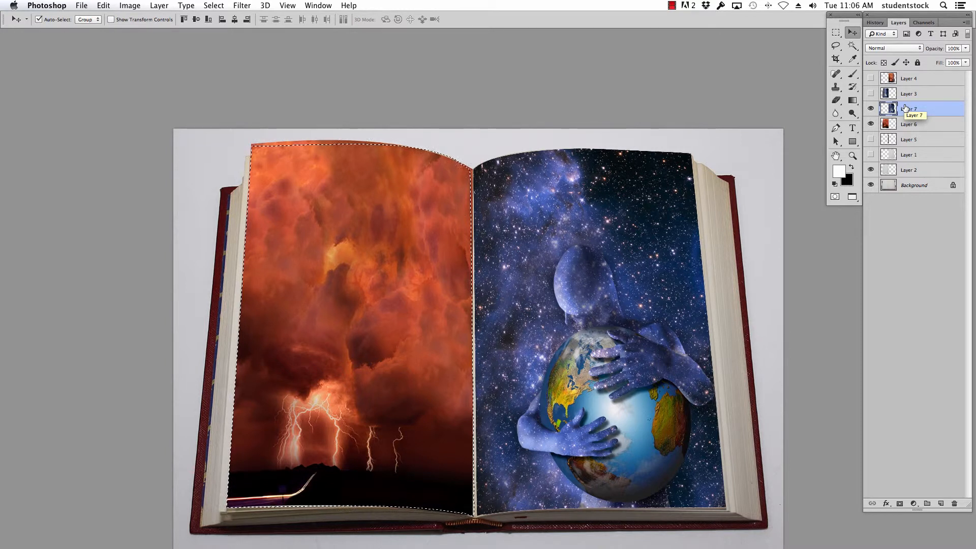
Invert the left-page selection, delete the part of the stormy Layer 6 that overhangs the page, and deselect.
{"action": "key", "text": "super+shift+i"}
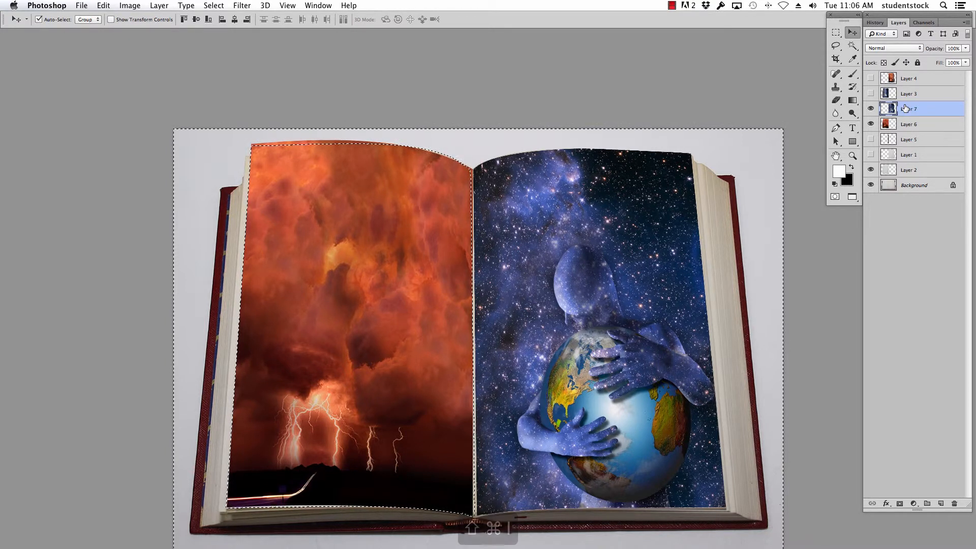
{"action": "left_click", "coordinate": [891, 124]}
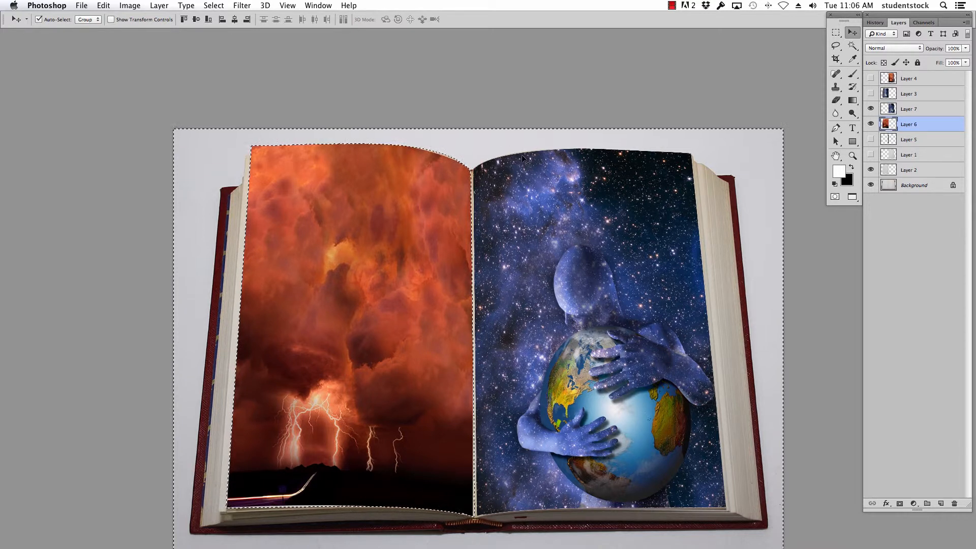
{"action": "key", "text": "super+d"}
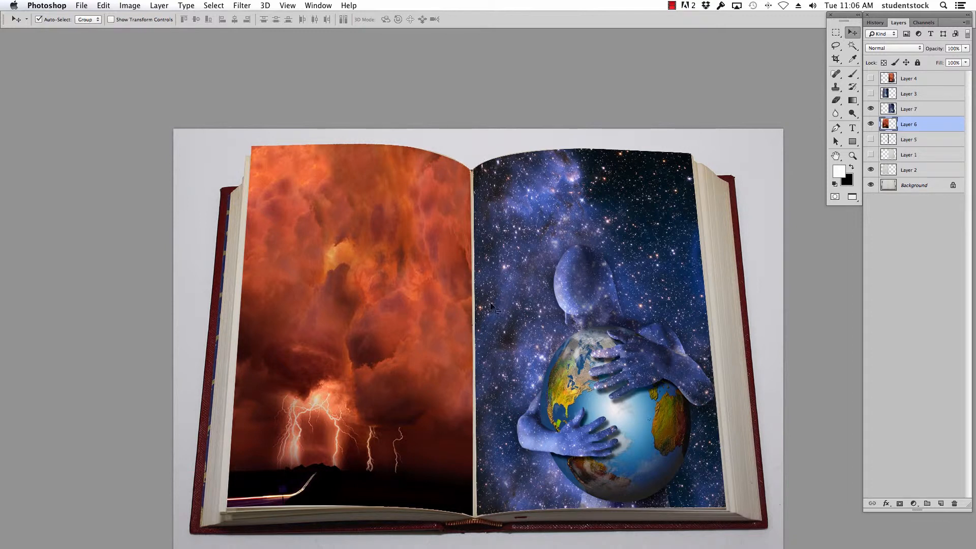
Draw a tall rectangular marquee down the middle of the right page, extending past its upper and lower edges.
{"action": "left_click_drag", "start_coordinate": [598, 319], "coordinate": [595, 283]}
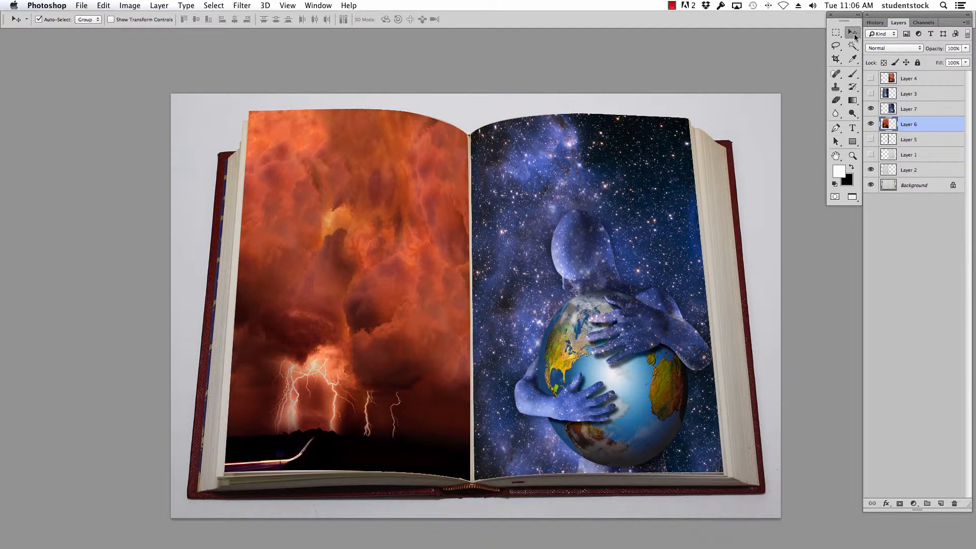
{"action": "left_click", "coordinate": [836, 33]}
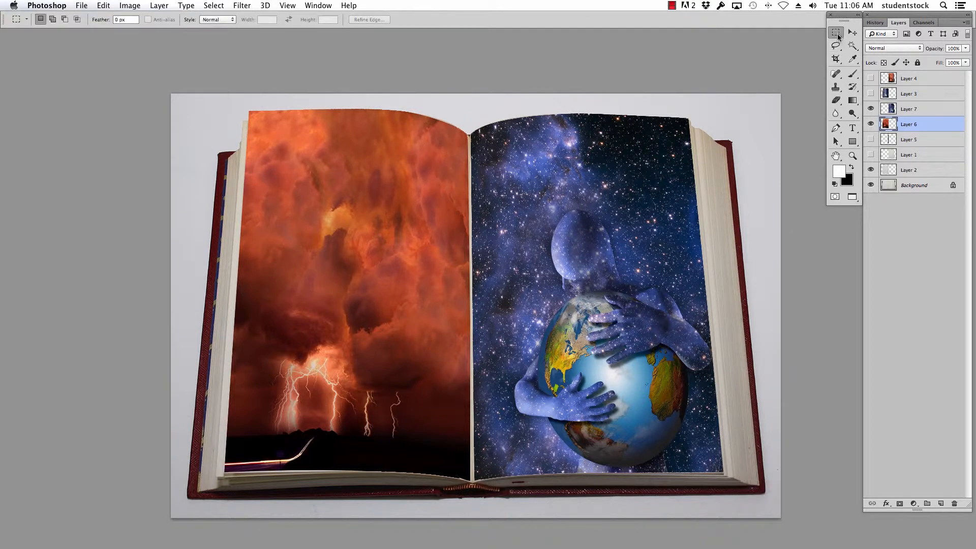
{"action": "left_click", "coordinate": [836, 34]}
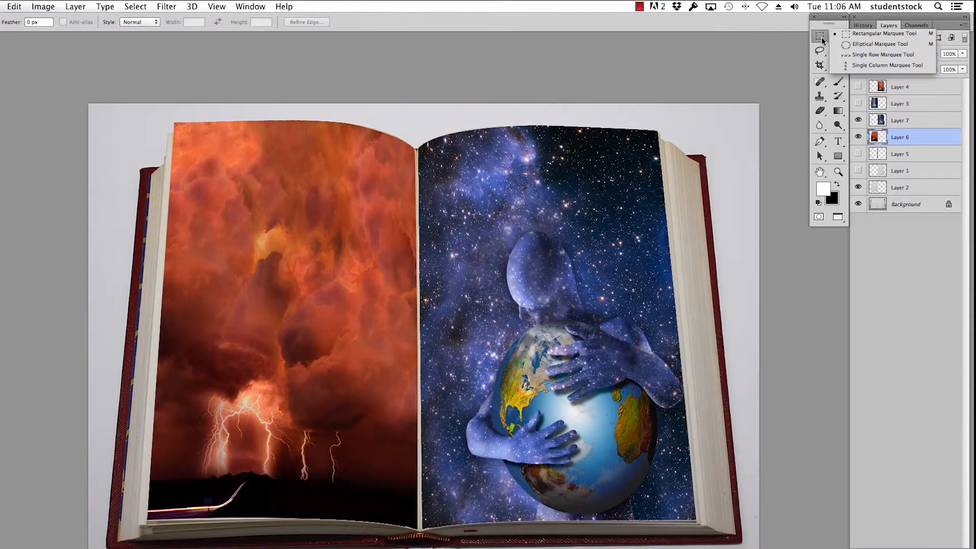
{"action": "left_click", "coordinate": [503, 114]}
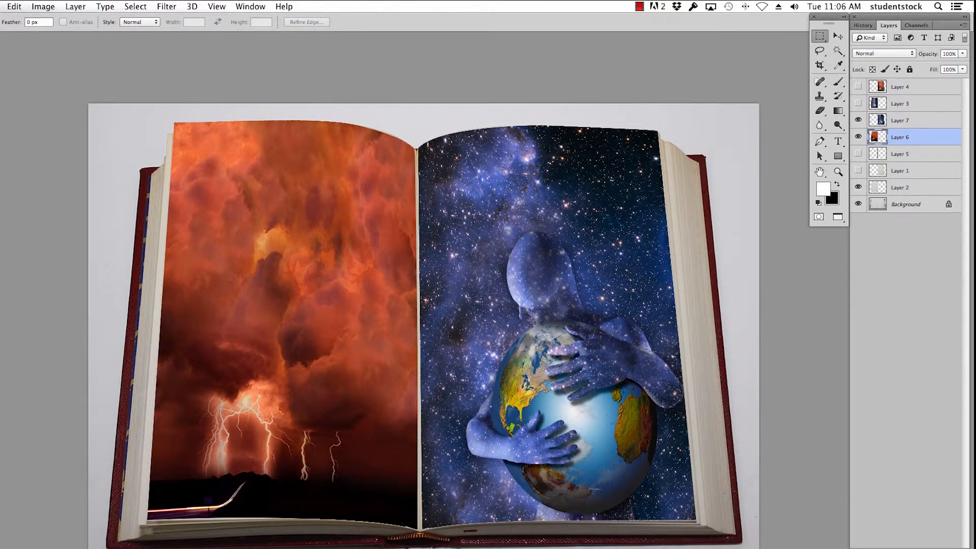
{"action": "left_click_drag", "start_coordinate": [479, 108], "coordinate": [598, 548]}
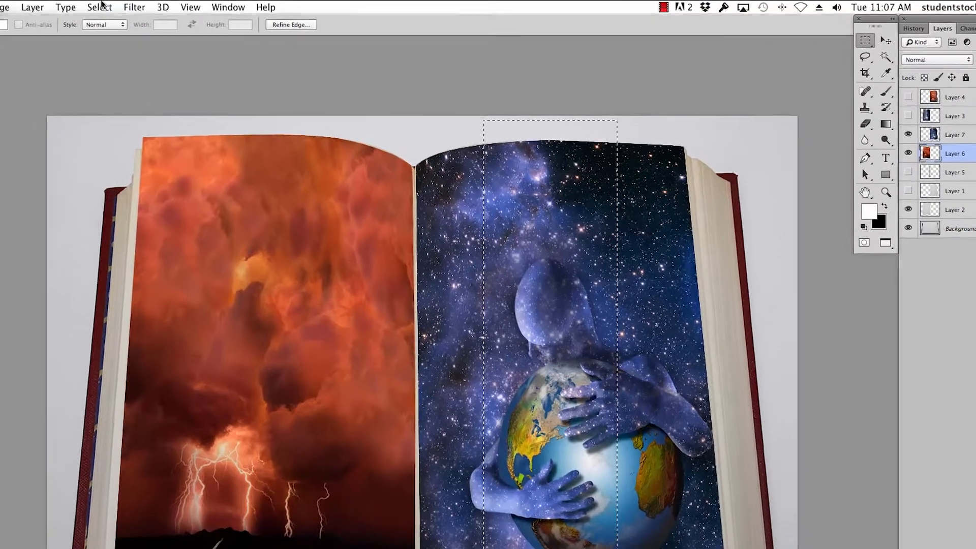
Transform the strip selection, rotating it slightly counterclockwise to follow the slant of the right page.
{"action": "left_click", "coordinate": [100, 7]}
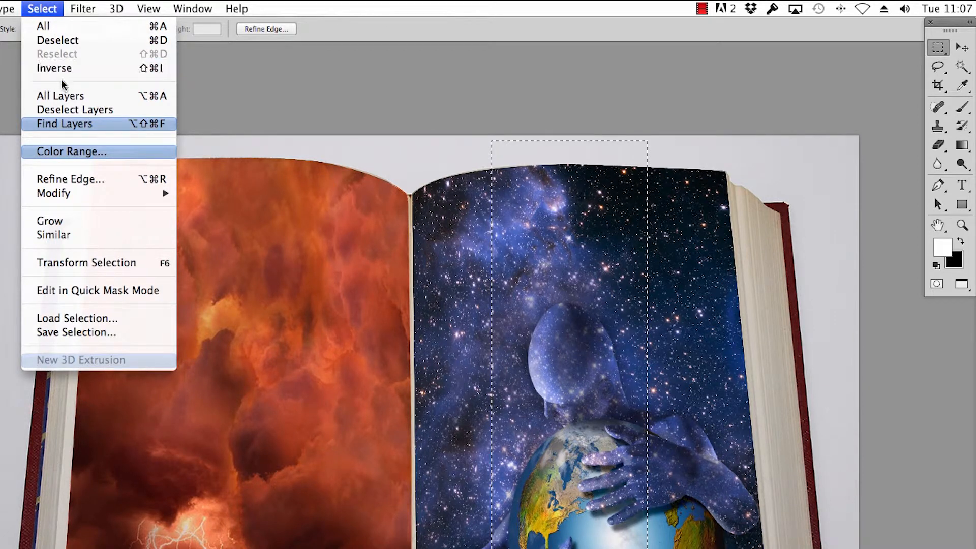
{"action": "left_click", "coordinate": [81, 269]}
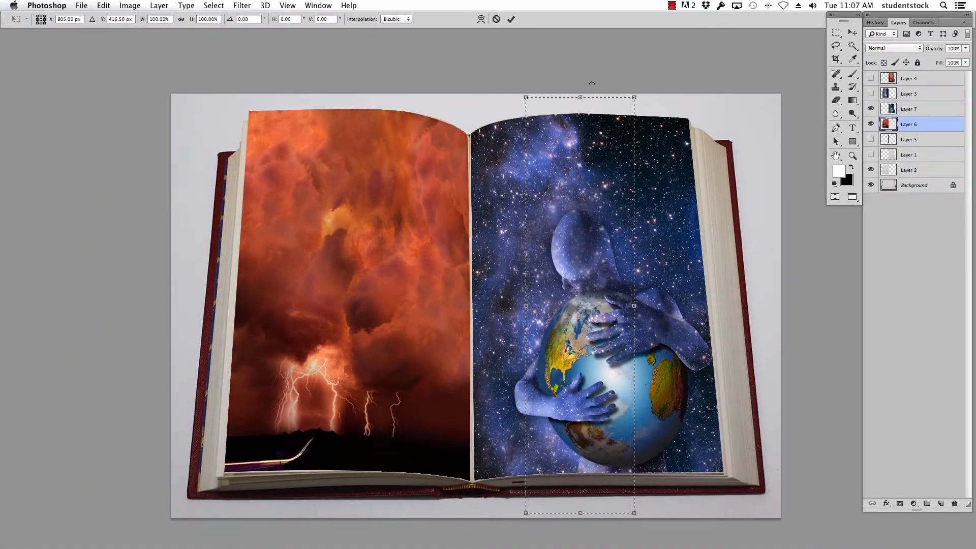
{"action": "mouse_move", "coordinate": [590, 98]}
{"action": "left_mouse_down"}
{"action": "mouse_move", "coordinate": [478, 95]}
{"action": "mouse_move", "coordinate": [605, 85]}
{"action": "mouse_move", "coordinate": [584, 89]}
{"action": "left_mouse_up"}
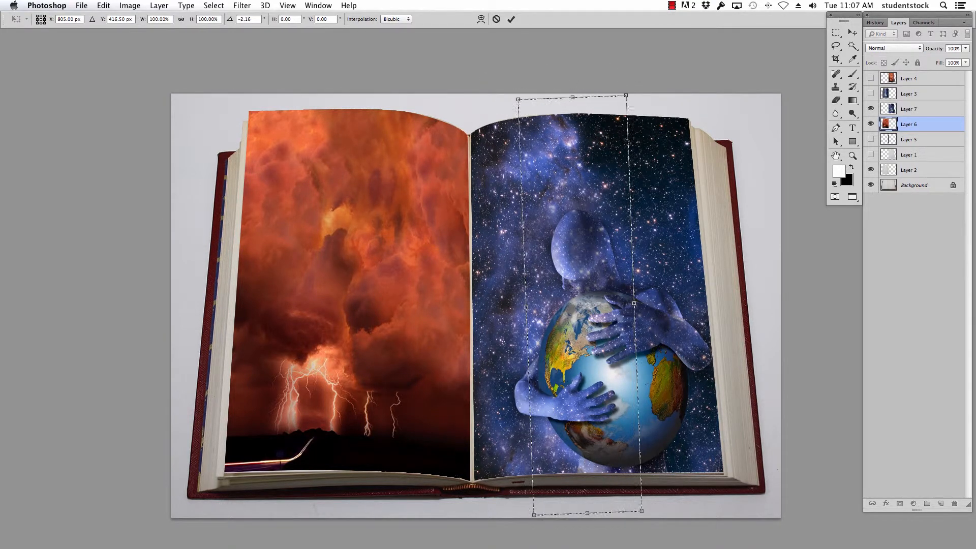
{"action": "right_click", "coordinate": [586, 203]}
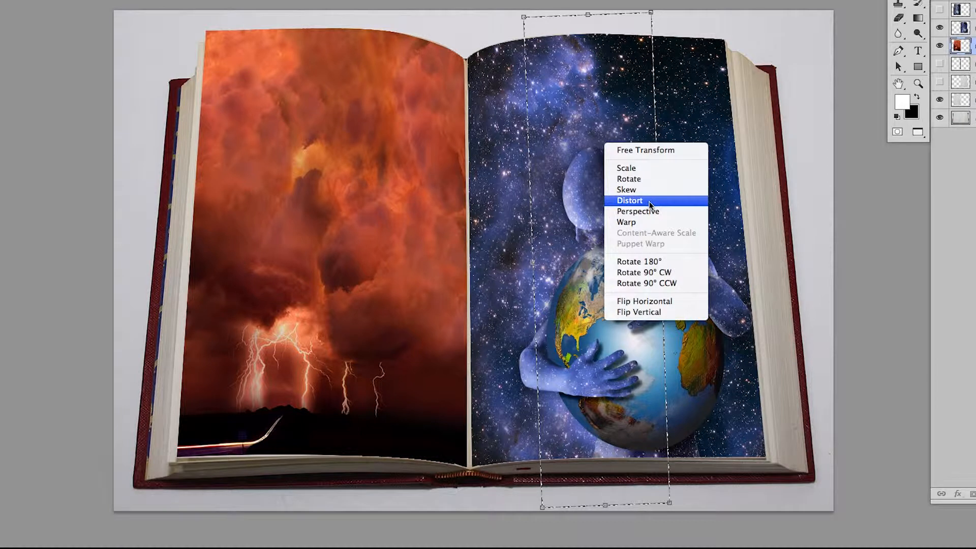
{"action": "left_click", "coordinate": [723, 5]}
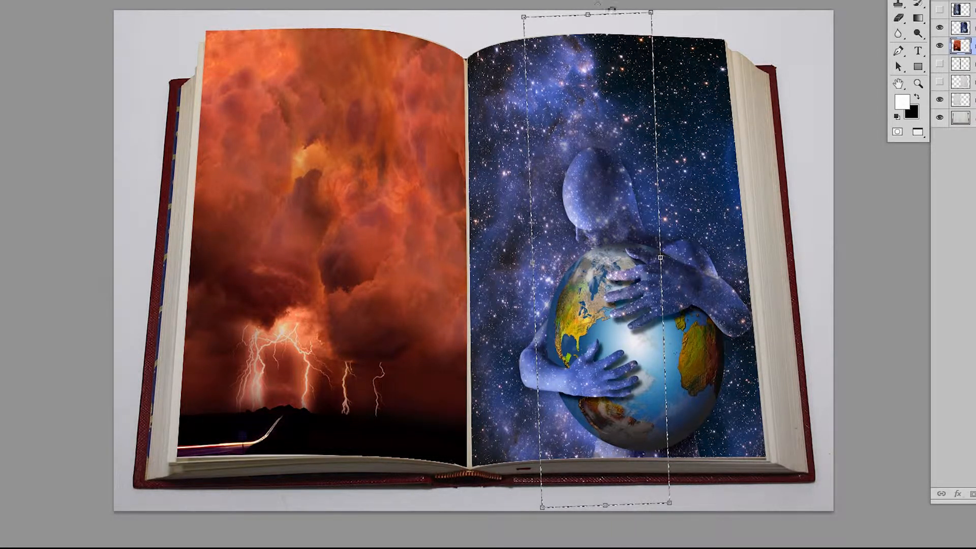
{"action": "left_click_drag", "start_coordinate": [587, 2], "coordinate": [582, 2]}
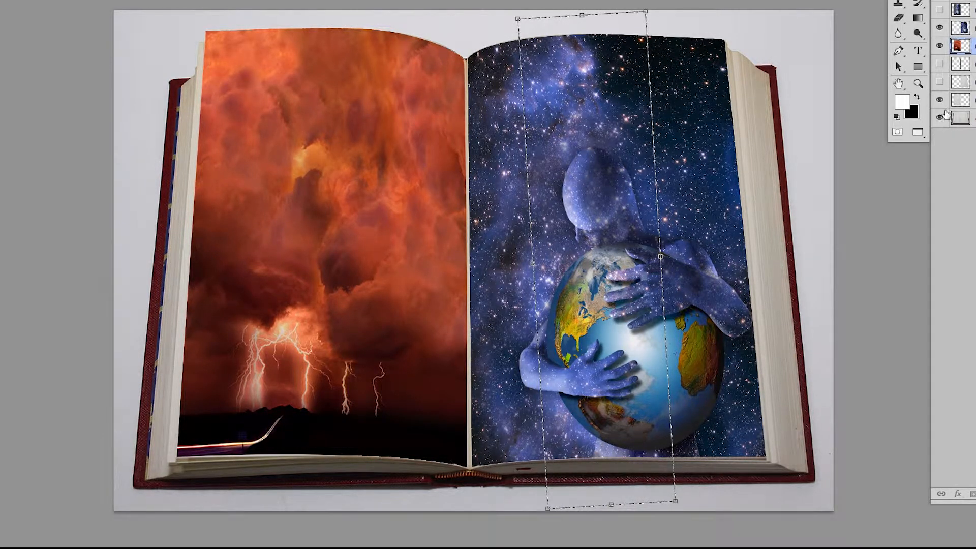
{"action": "key", "text": "Return"}
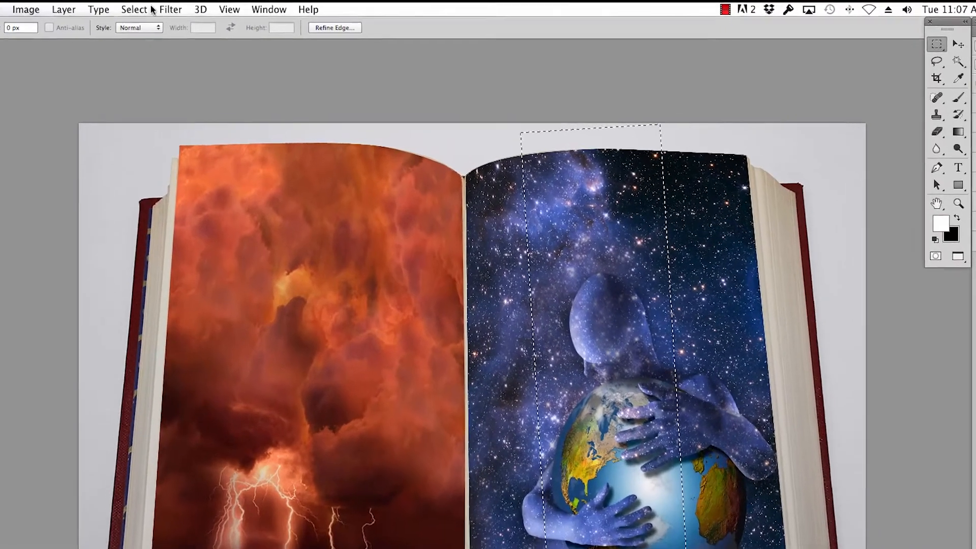
Feather the strip selection with a radius of 55 pixels.
{"action": "left_click", "coordinate": [180, 7]}
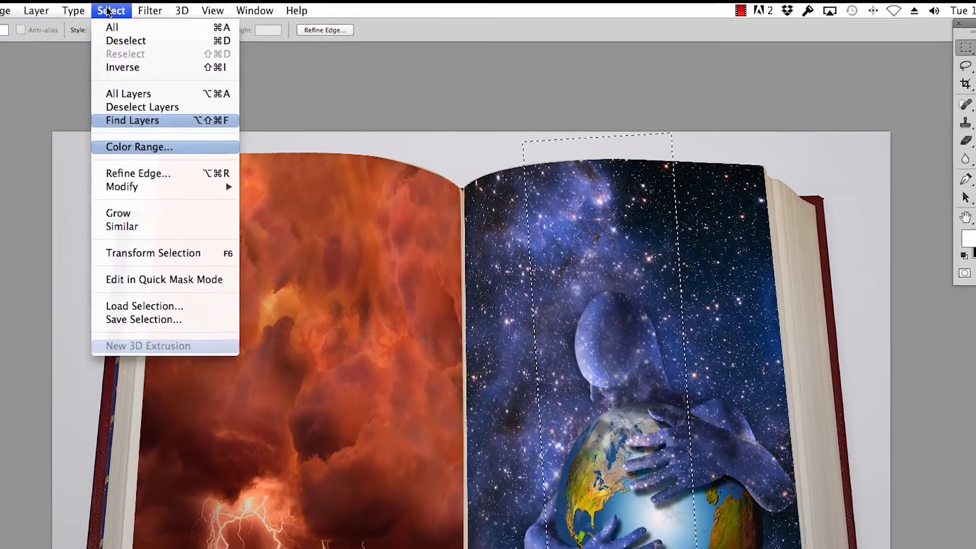
{"action": "mouse_move", "coordinate": [129, 198]}
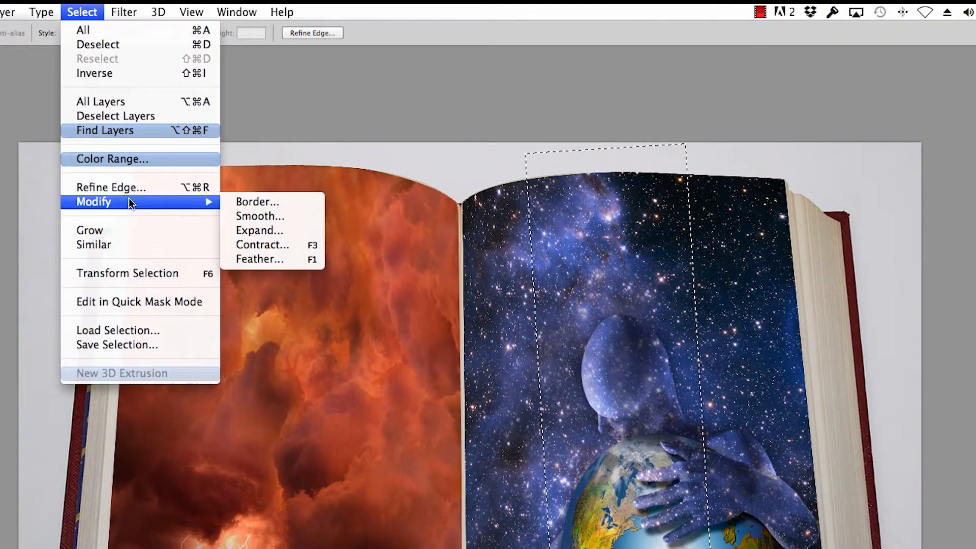
{"action": "left_click", "coordinate": [250, 260]}
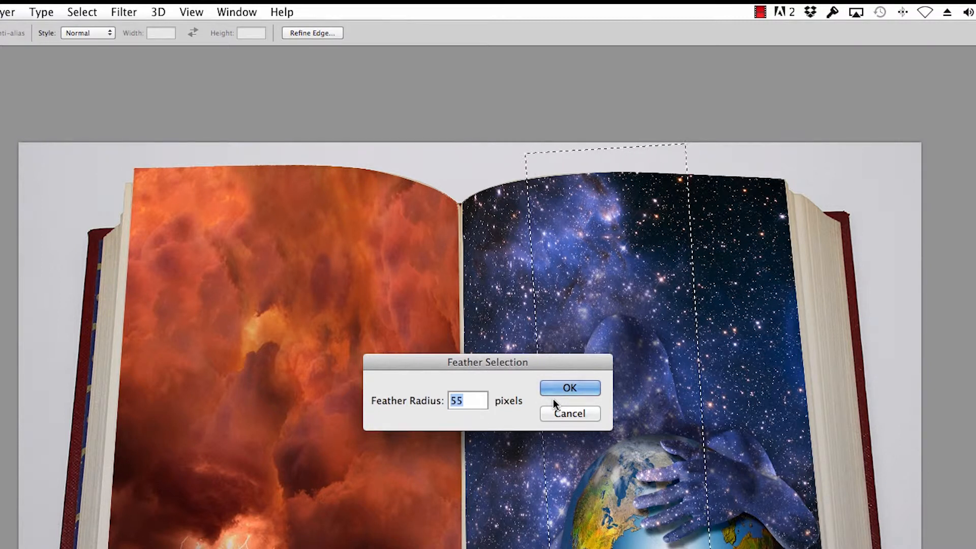
{"action": "key", "text": "Return"}
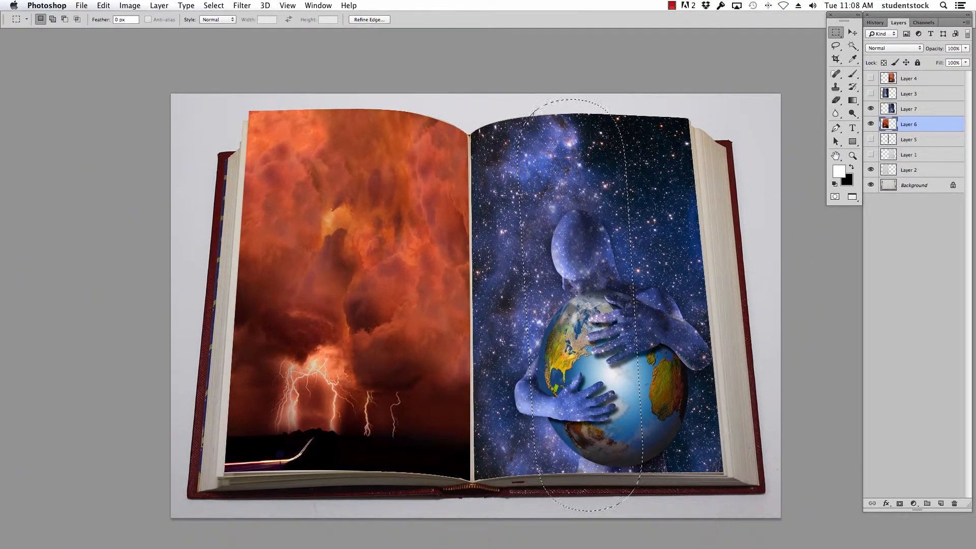
Brighten the selected strip of the starry Layer 7 with Brightness/Contrast, setting Brightness to 59.
{"action": "left_click", "coordinate": [887, 108]}
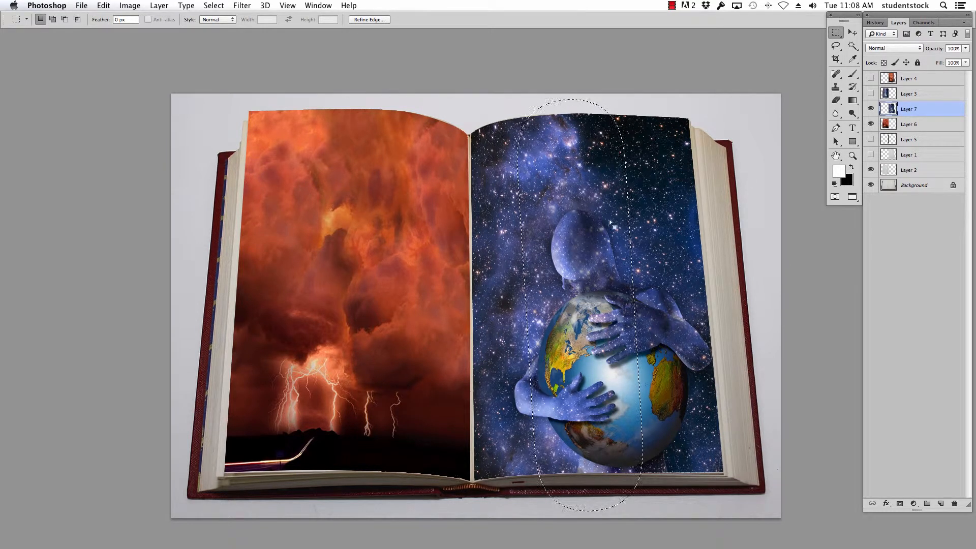
{"action": "left_click", "coordinate": [130, 5]}
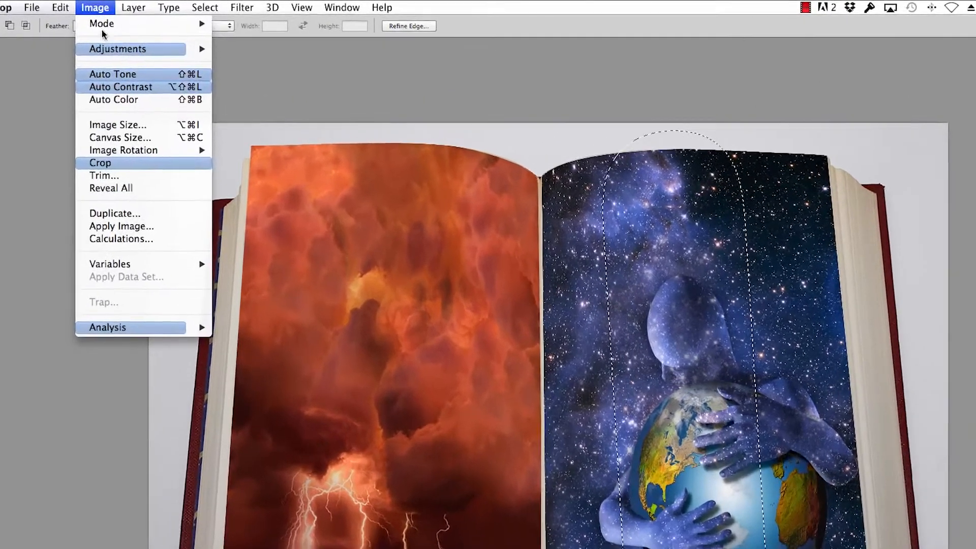
{"action": "mouse_move", "coordinate": [109, 48]}
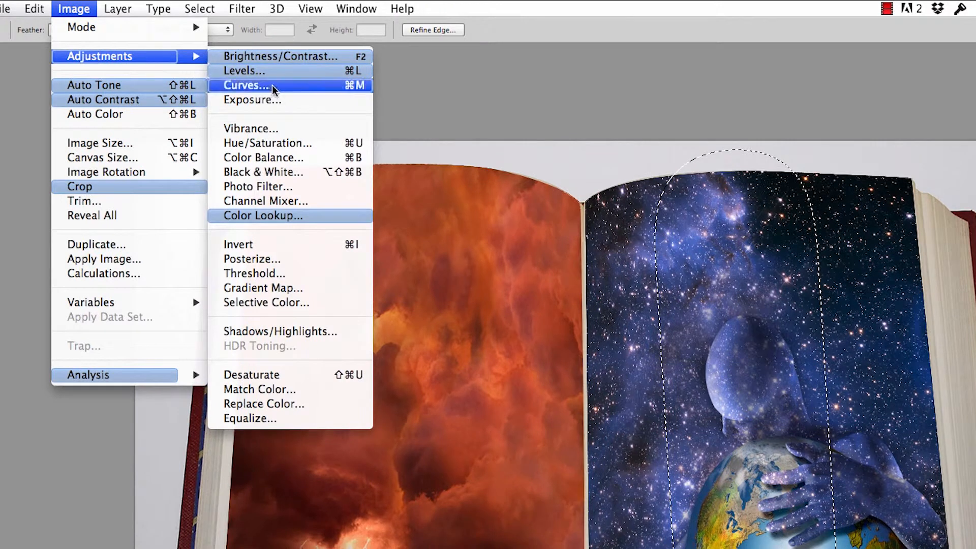
{"action": "left_click", "coordinate": [282, 59]}
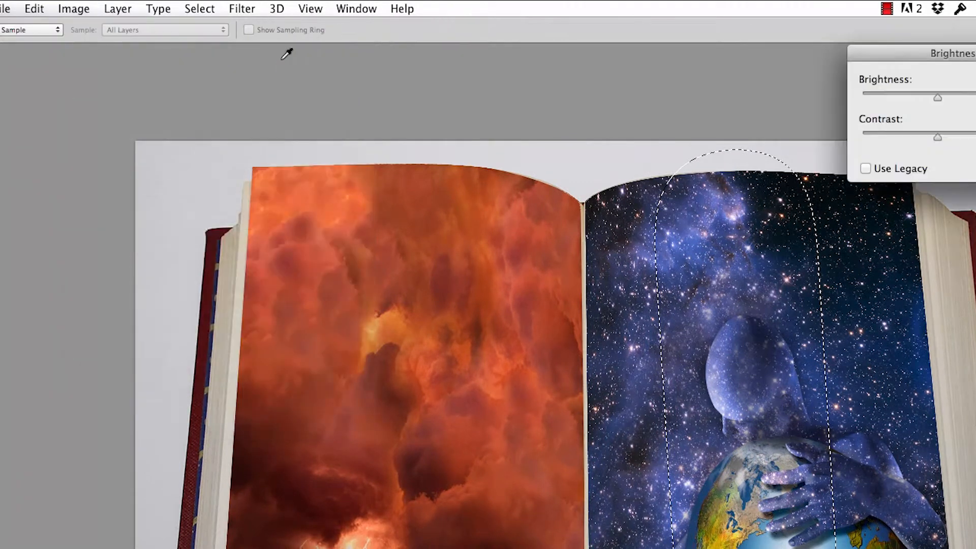
{"action": "left_click_drag", "start_coordinate": [938, 97], "coordinate": [975, 97]}
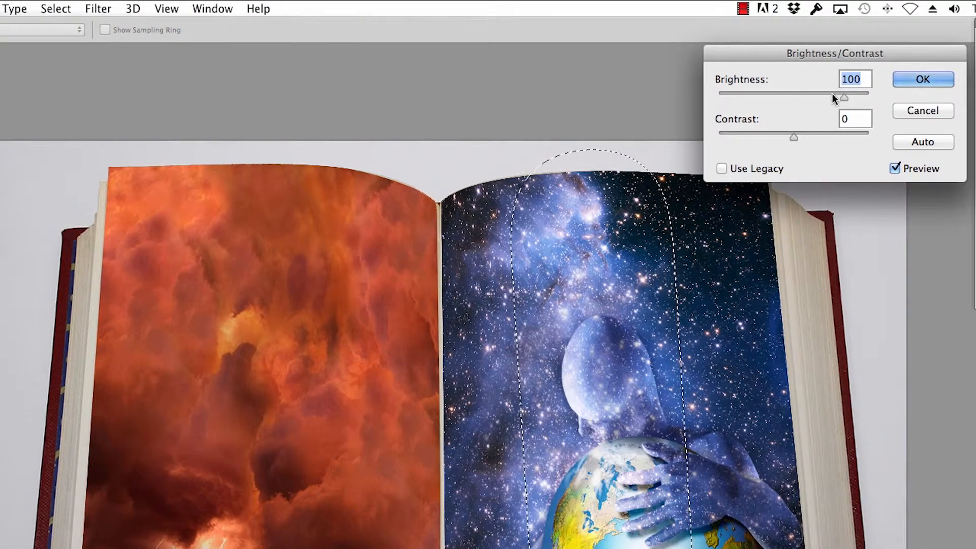
{"action": "left_click_drag", "start_coordinate": [831, 94], "coordinate": [823, 92]}
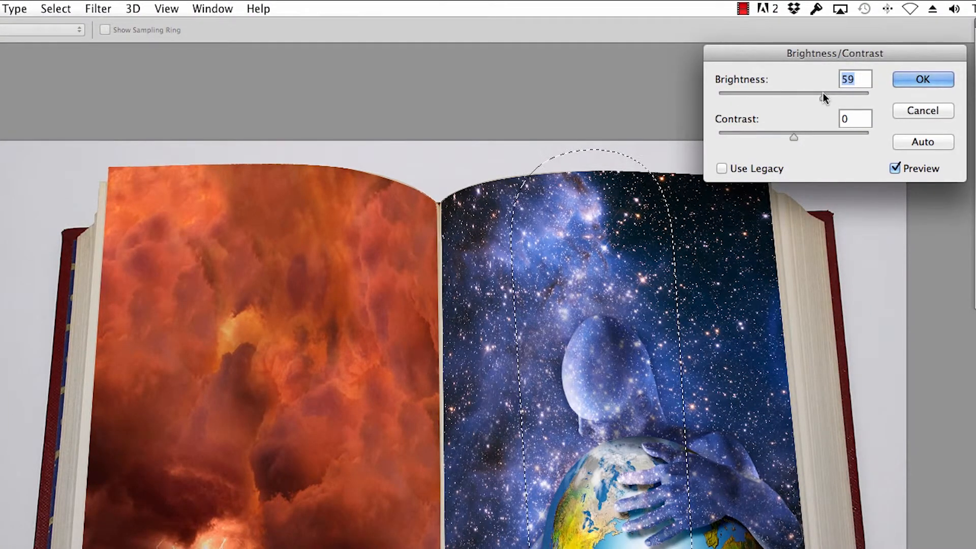
{"action": "left_click", "coordinate": [923, 82]}
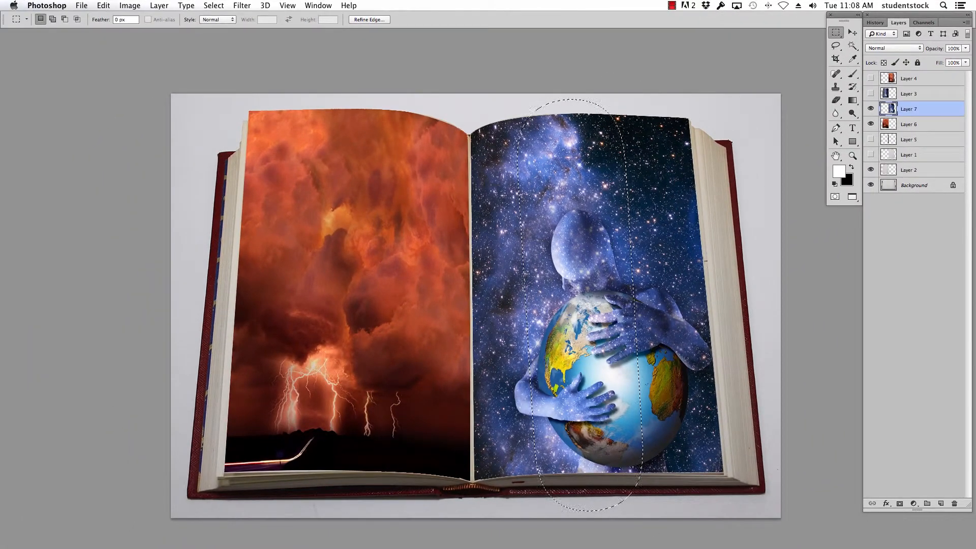
Invert the feathered strip selection so that everything outside it is selected.
{"action": "key", "text": "shift+super+i"}
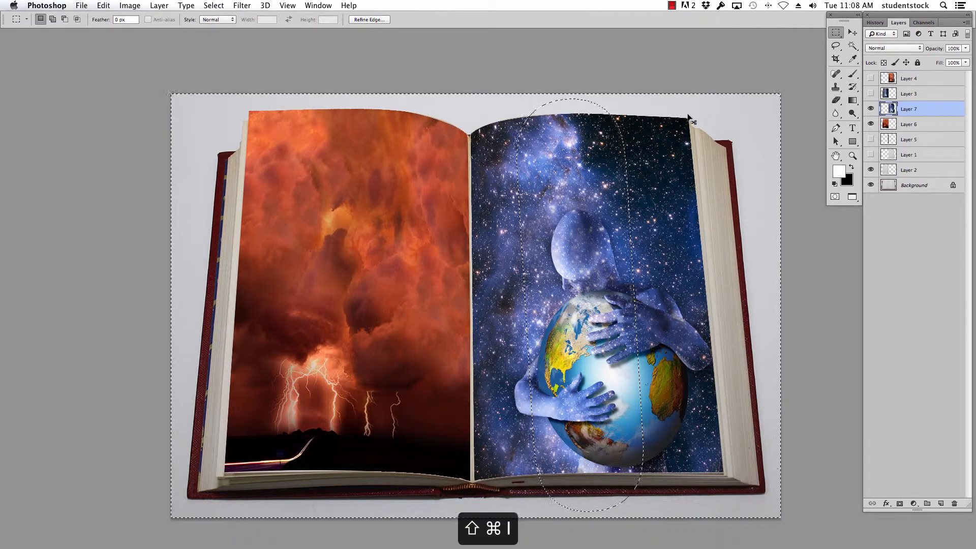
{"action": "left_click", "coordinate": [215, 6]}
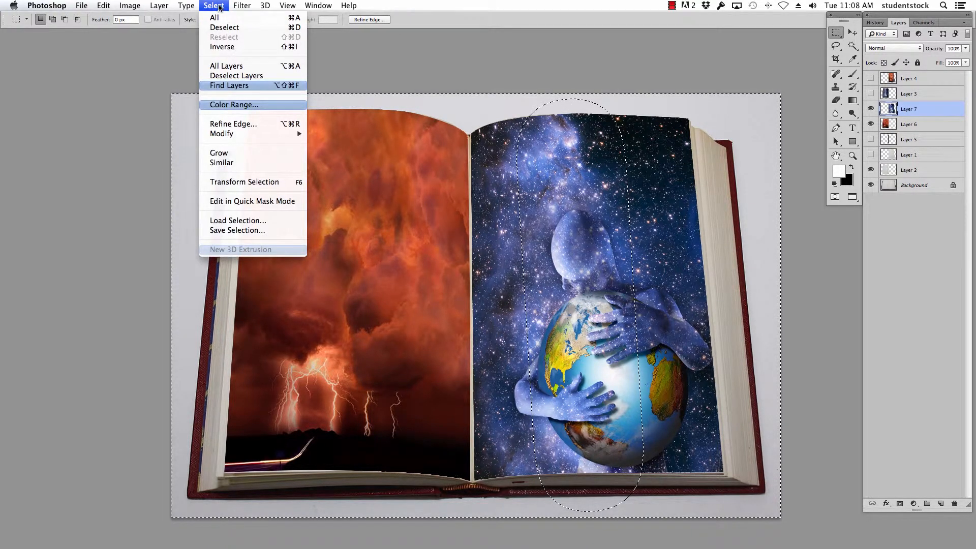
{"action": "left_click", "coordinate": [218, 6]}
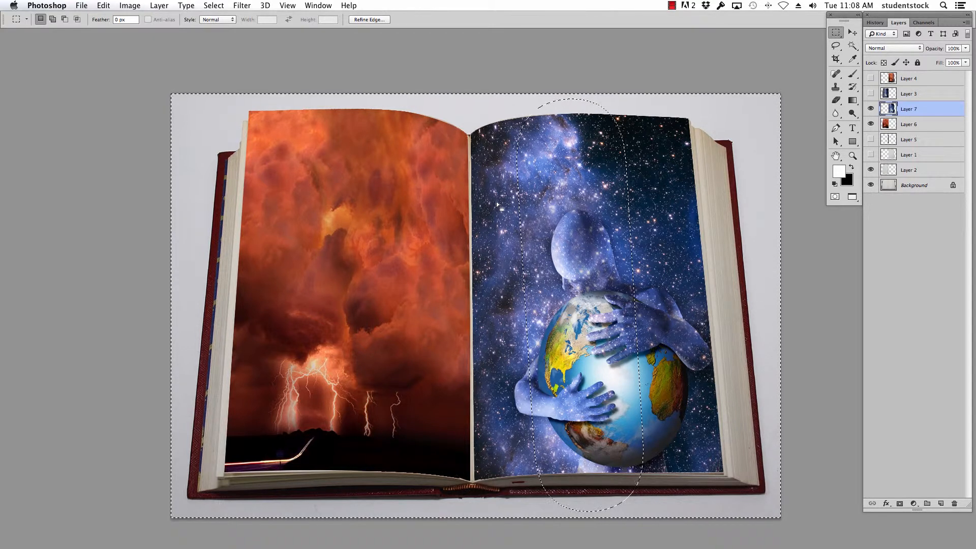
Darken the rest of the starry Layer 7 with Brightness/Contrast, setting Brightness to -94, and hide the selection edges.
{"action": "key", "text": "F3"}
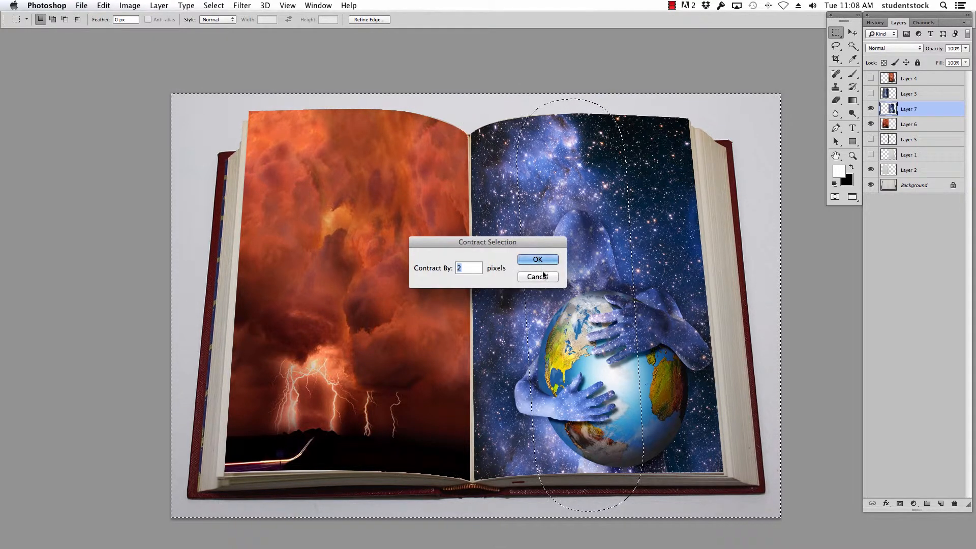
{"action": "left_click", "coordinate": [544, 275]}
{"action": "key", "text": "F2"}
{"action": "left_click_drag", "start_coordinate": [706, 62], "coordinate": [674, 66]}
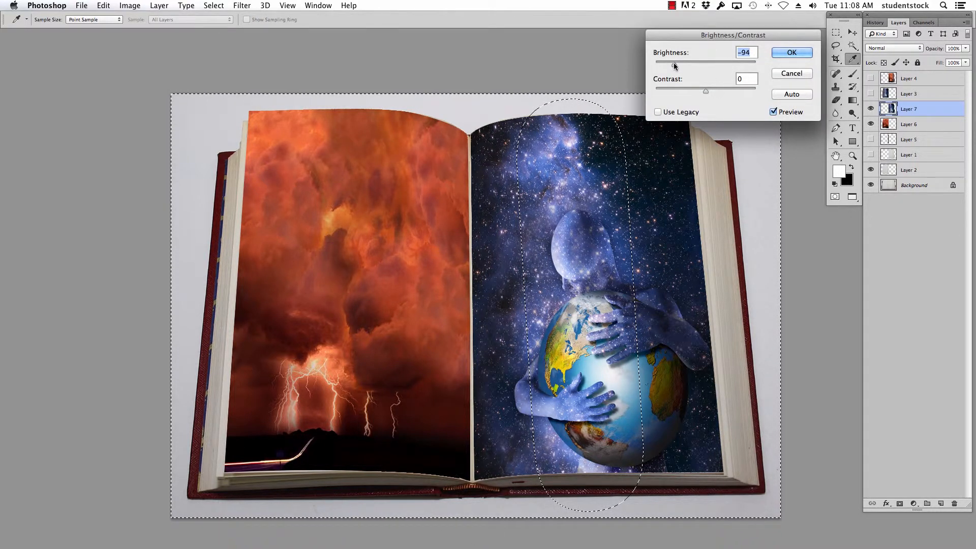
{"action": "left_click", "coordinate": [794, 53]}
{"action": "key", "text": "super+h"}
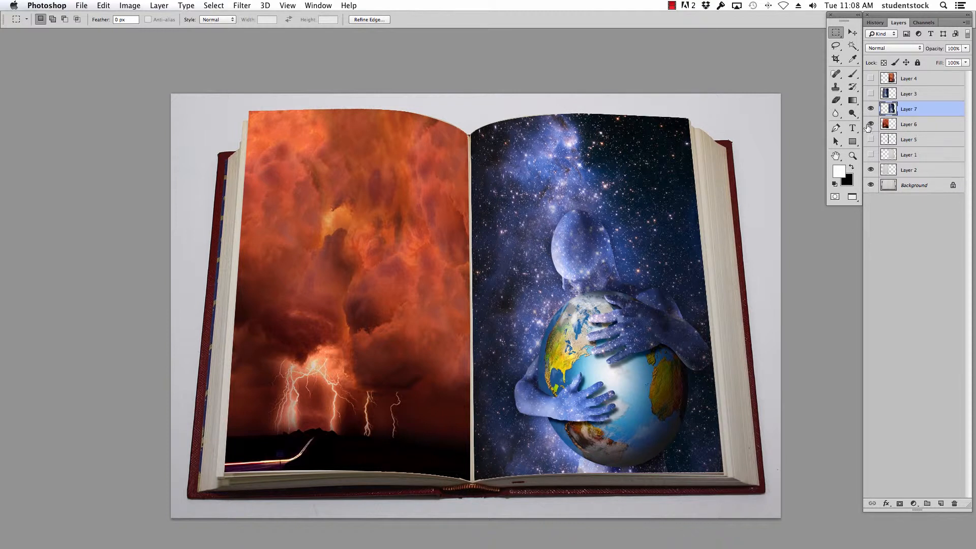
Compare the starry page with an earlier history state from before the shading, and return to the latest state.
{"action": "left_click", "coordinate": [875, 23]}
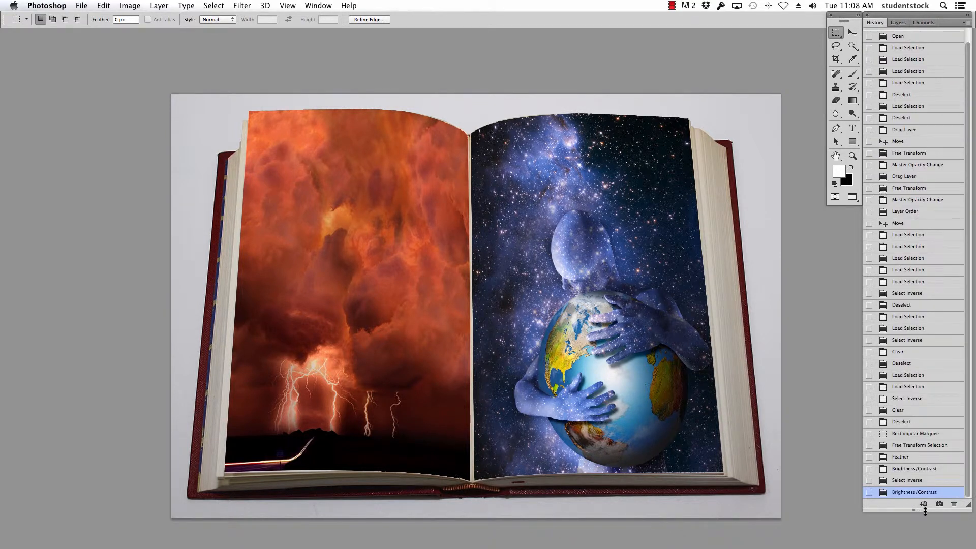
{"action": "left_click", "coordinate": [910, 399]}
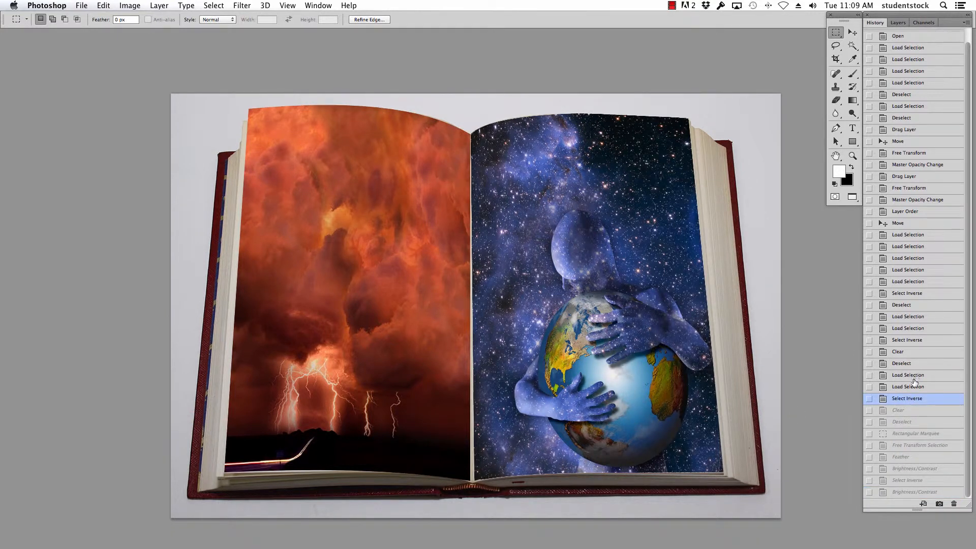
{"action": "left_click", "coordinate": [906, 492]}
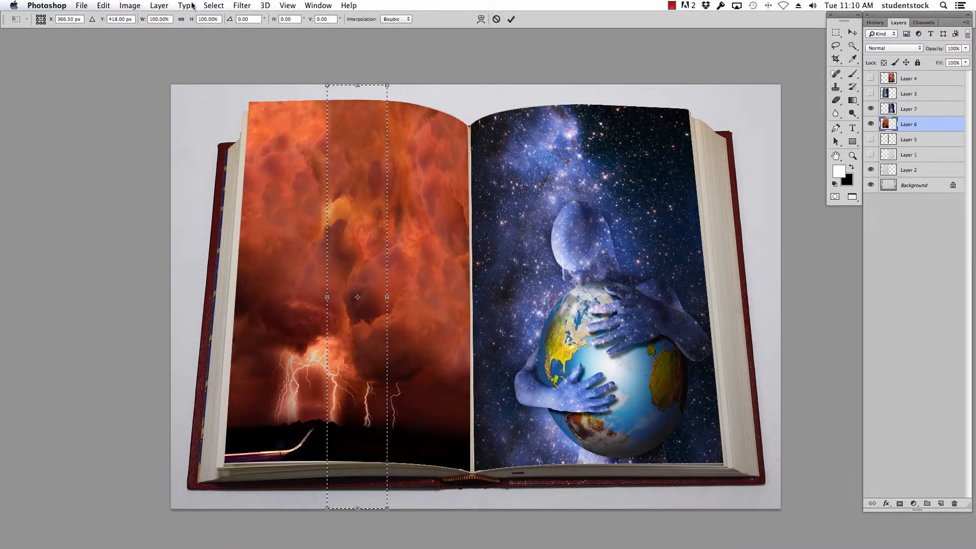
Transform the strip selection on the left page, rotating it clockwise by 2.71 degrees to follow the page's slant.
{"action": "key", "text": "Escape"}
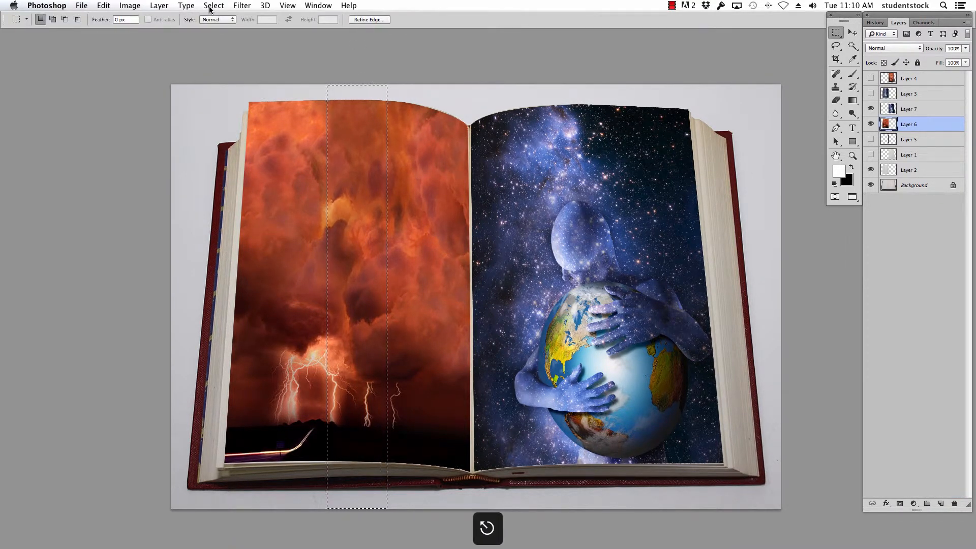
{"action": "left_click", "coordinate": [213, 5]}
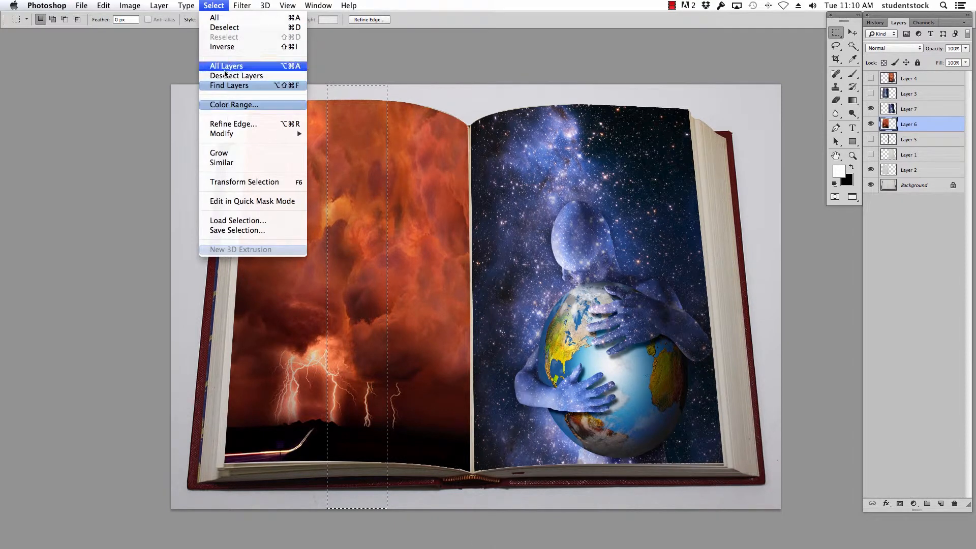
{"action": "left_click", "coordinate": [252, 182]}
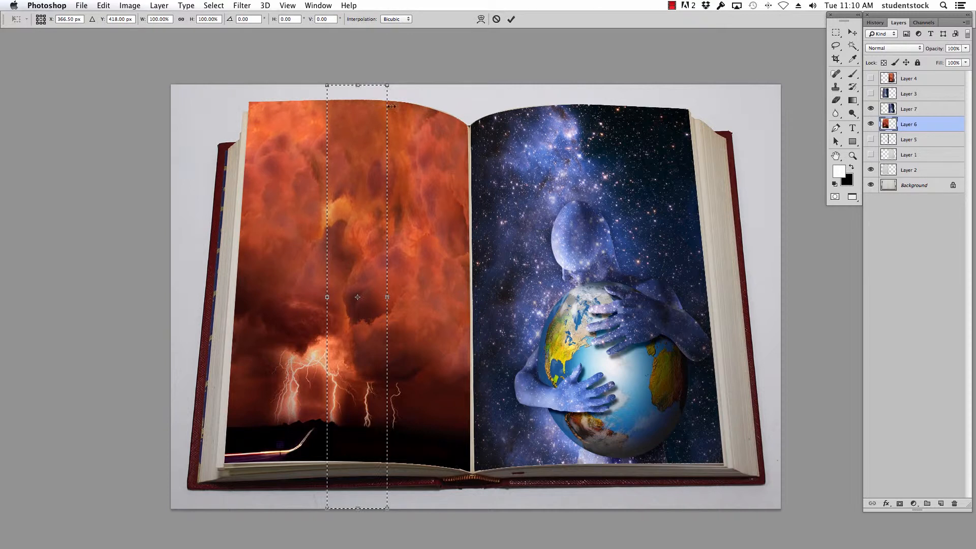
{"action": "left_click_drag", "start_coordinate": [323, 60], "coordinate": [337, 59]}
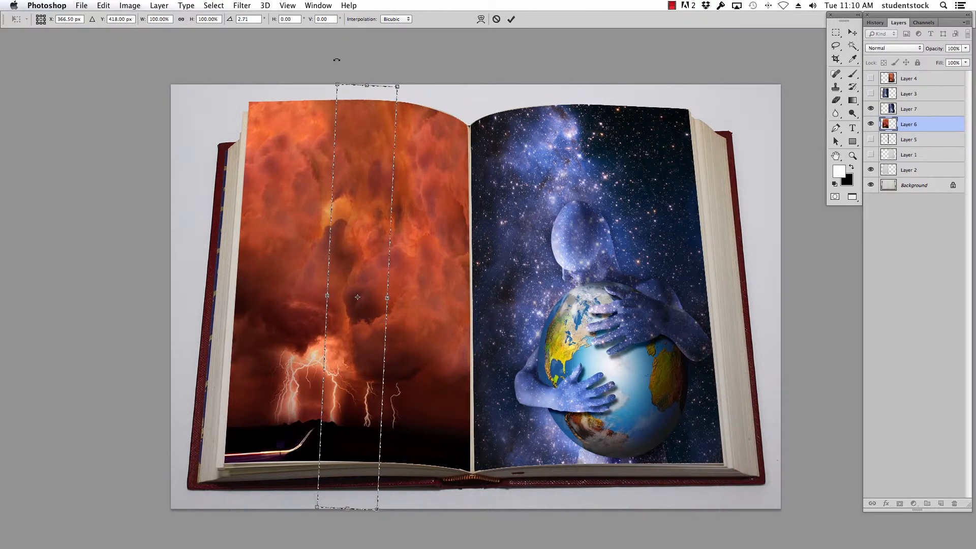
{"action": "key", "text": "Return"}
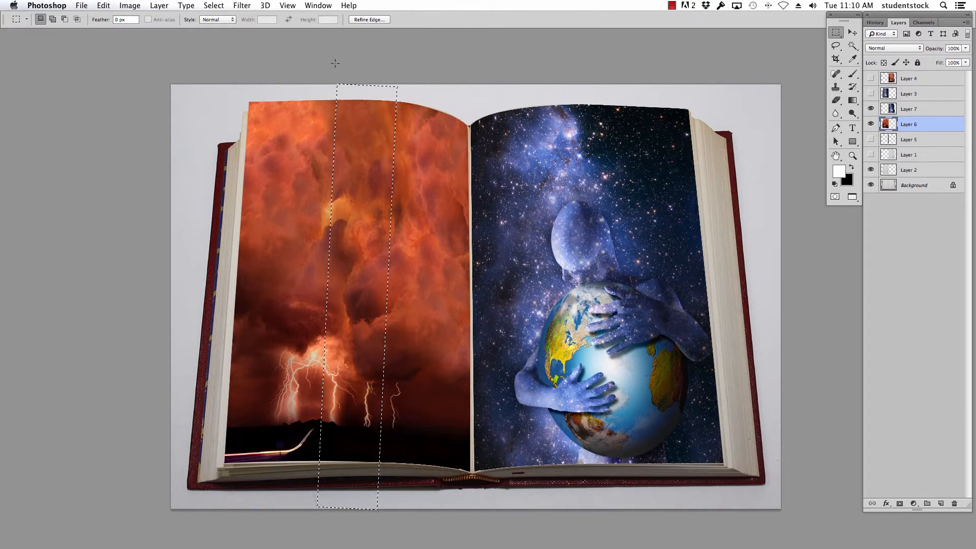
Feather the tilted strip selection on the left page and hide its selection edges.
{"action": "key", "text": "F1"}
{"action": "left_click", "coordinate": [552, 261]}
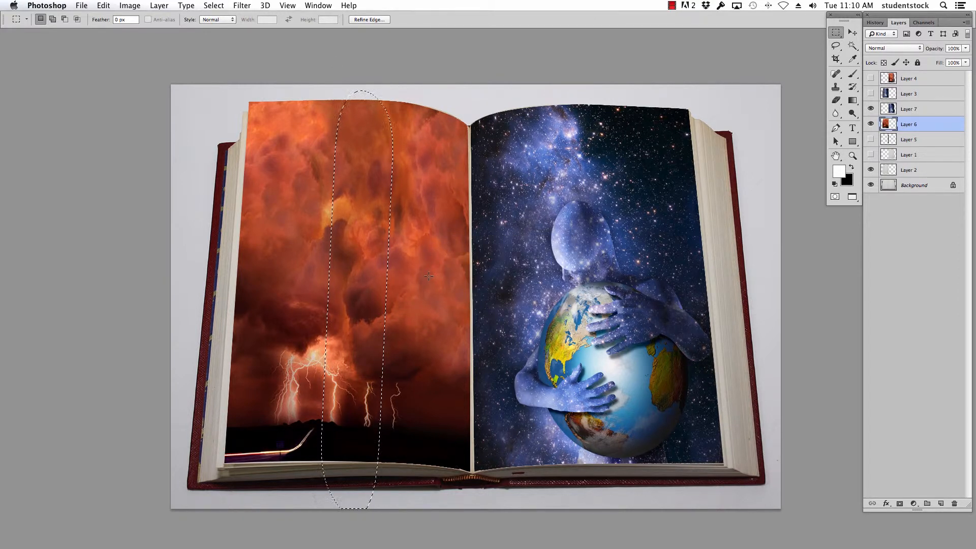
{"action": "key", "text": "super+h"}
Brighten the selected strip of the stormy Layer 6 with Brightness/Contrast, setting Brightness to 82.
{"action": "key", "text": "F2"}
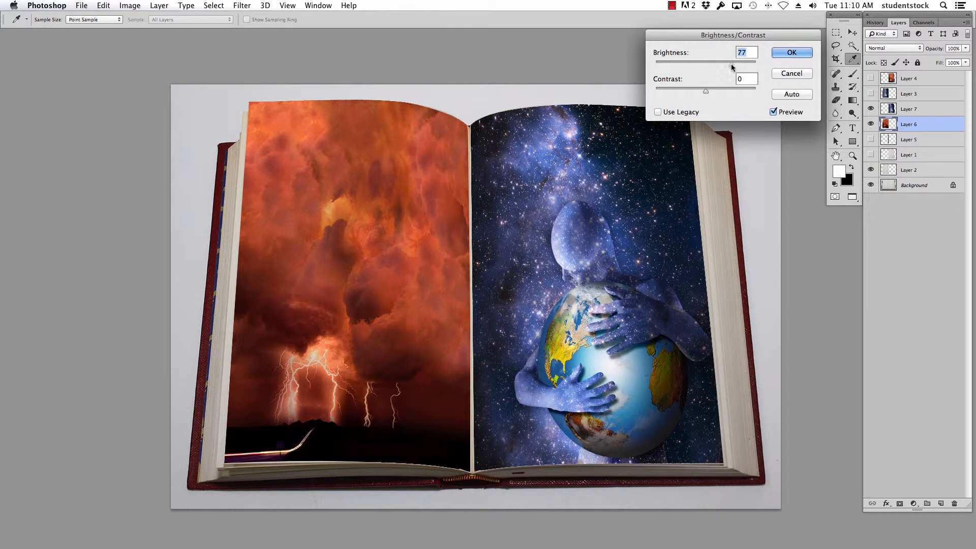
{"action": "left_click_drag", "start_coordinate": [731, 63], "coordinate": [733, 63]}
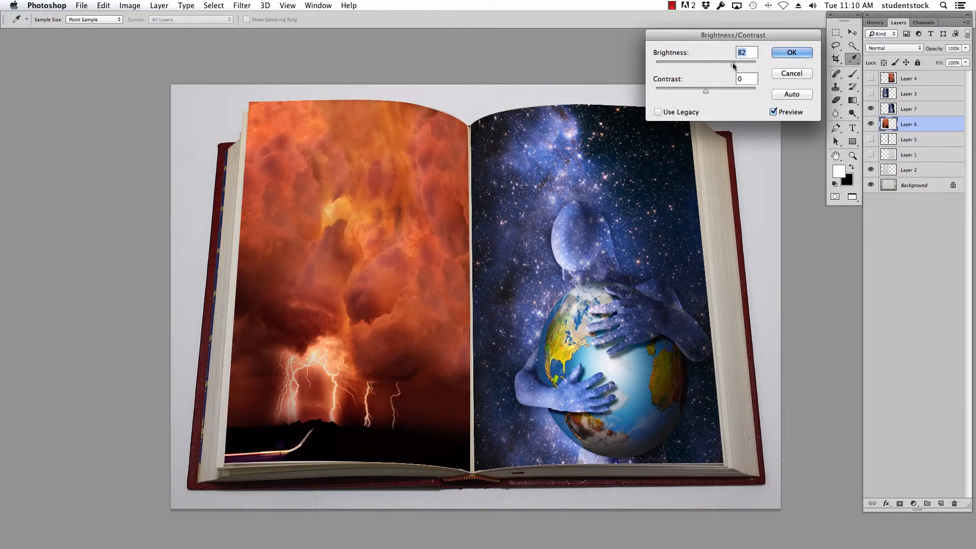
{"action": "left_click", "coordinate": [811, 54]}
Invert the selection, darken the rest of Layer 6 with Brightness/Contrast at Brightness -91, and deselect.
{"action": "key", "text": "shift+super+i"}
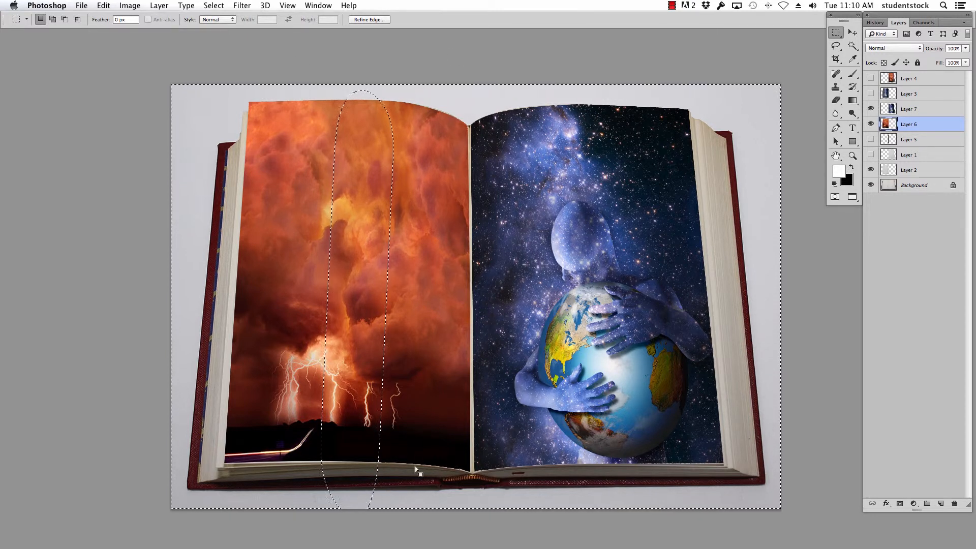
{"action": "key", "text": "F2"}
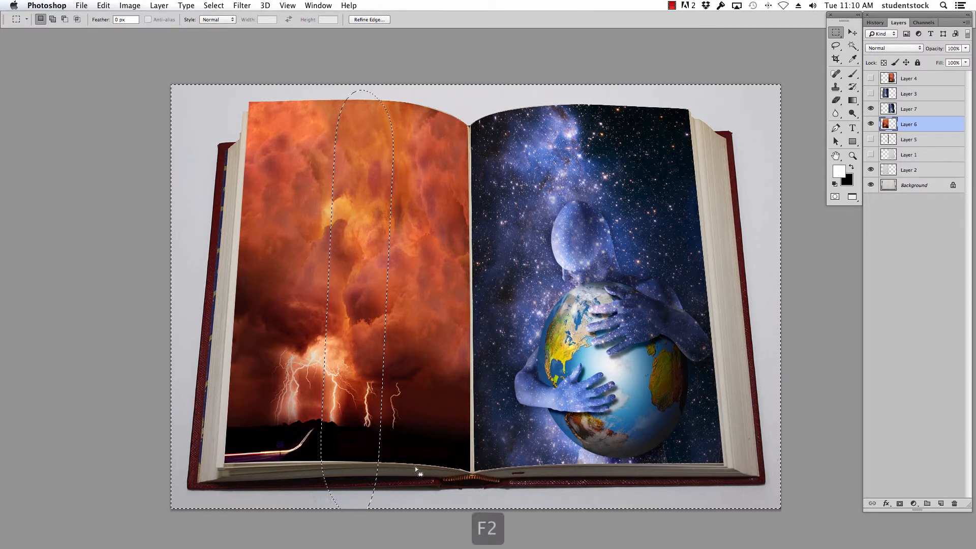
{"action": "left_click", "coordinate": [667, 63]}
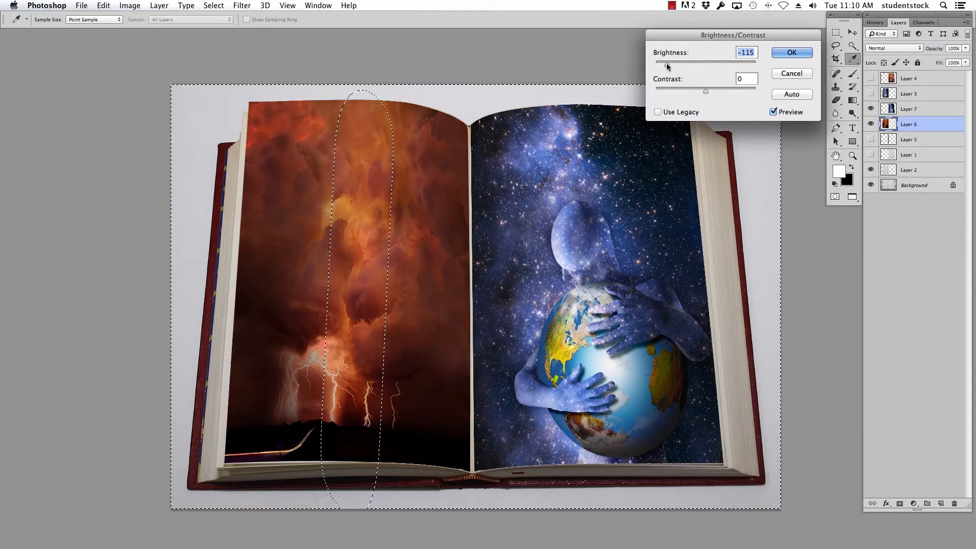
{"action": "left_click_drag", "start_coordinate": [669, 63], "coordinate": [676, 64]}
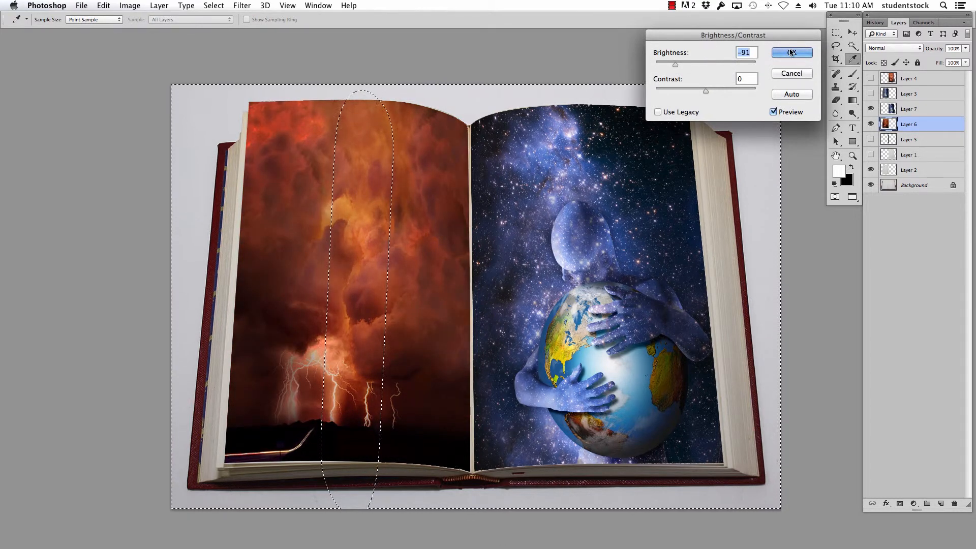
{"action": "left_click", "coordinate": [791, 52]}
{"action": "key", "text": "super+d"}
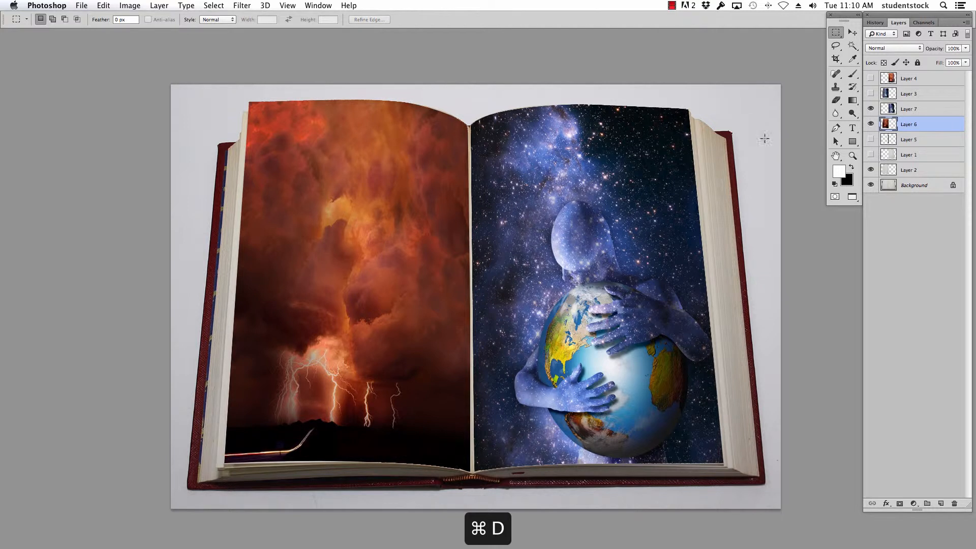
Compare the storm page with the history state before its shading, and return to the final Deselect state.
{"action": "left_click", "coordinate": [876, 23]}
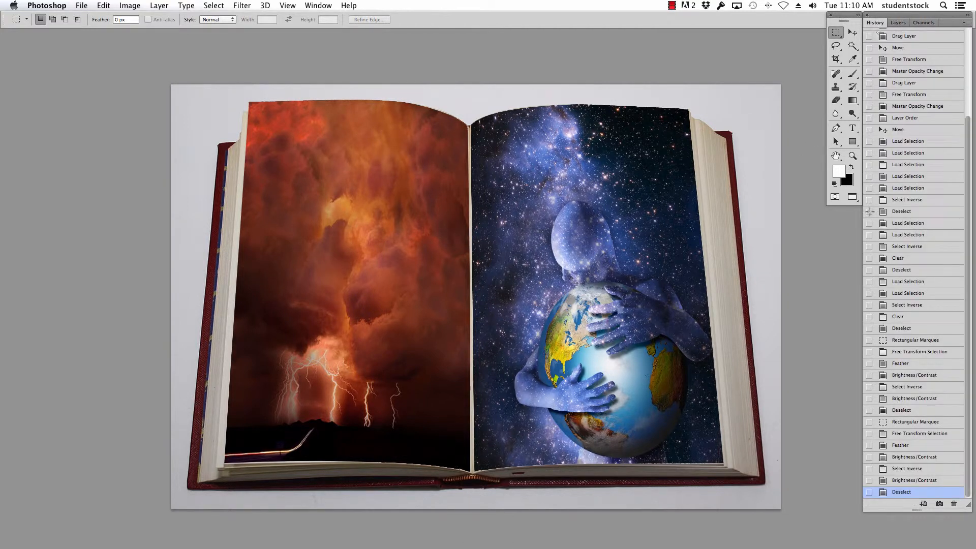
{"action": "left_click", "coordinate": [898, 402]}
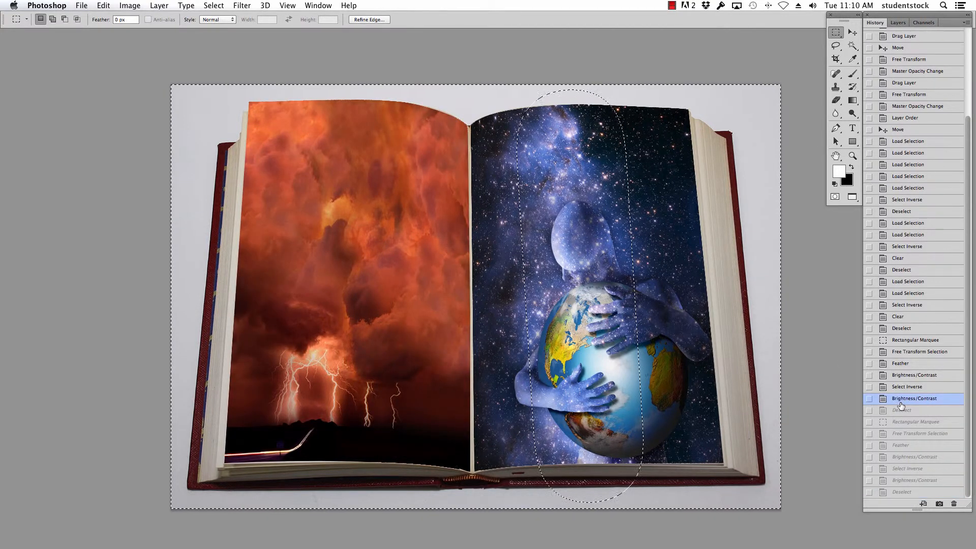
{"action": "left_click", "coordinate": [902, 492]}
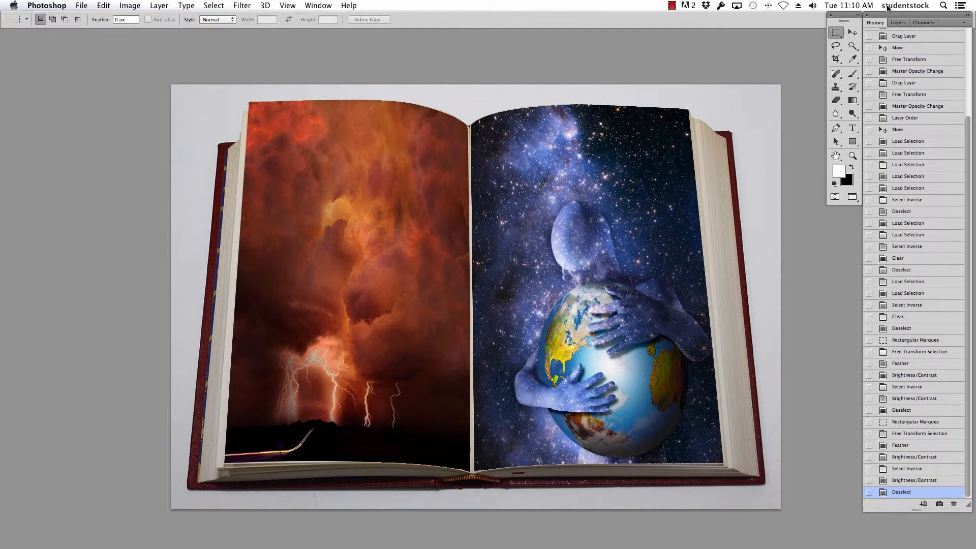
Hide all the other layers and show only Layer 5 to examine the dark spine strip on its own.
{"action": "left_click", "coordinate": [899, 22]}
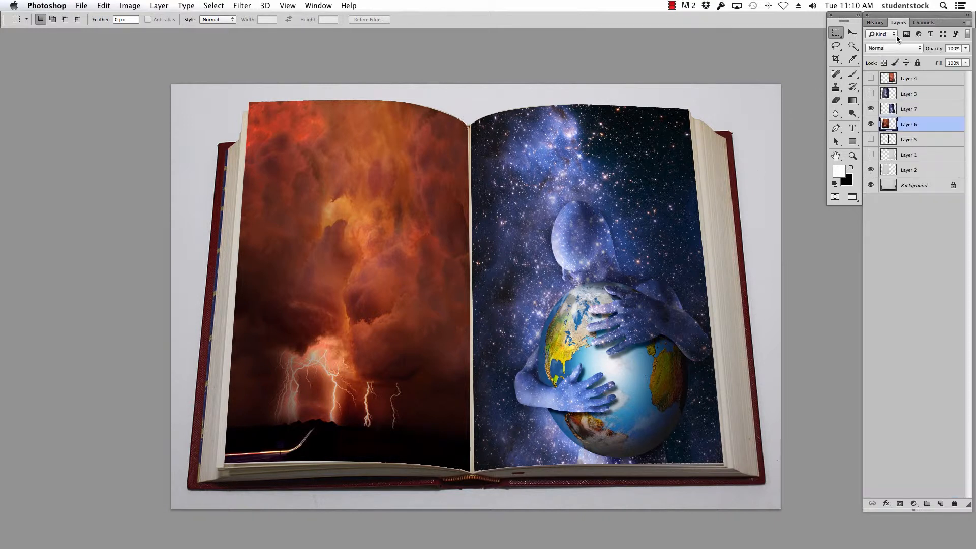
{"action": "left_click", "coordinate": [871, 139]}
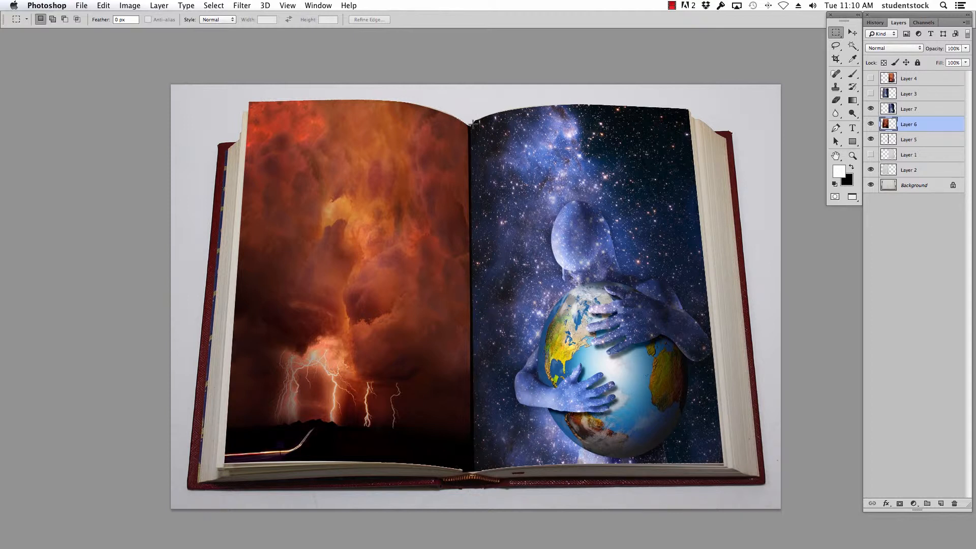
{"action": "left_click", "coordinate": [871, 140]}
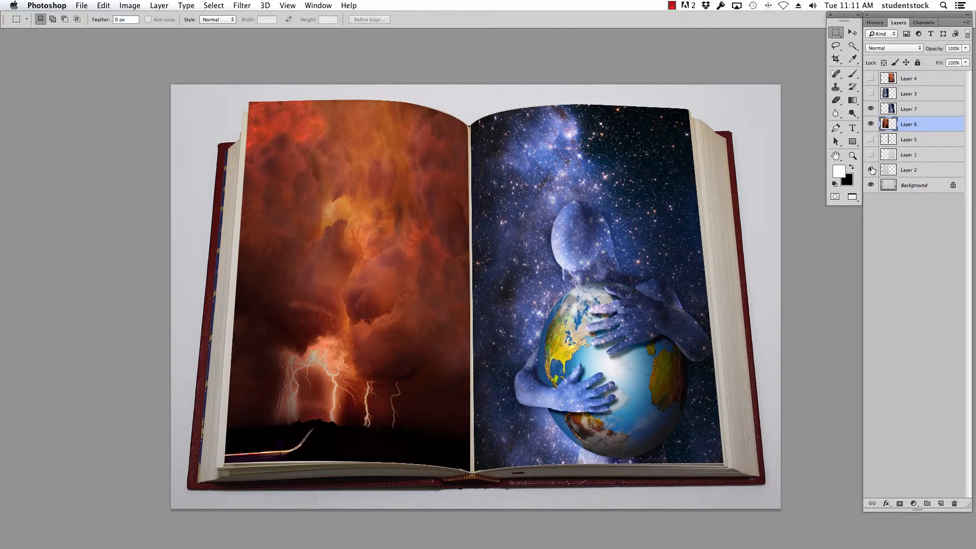
{"action": "left_click", "coordinate": [872, 185]}
{"action": "left_click_drag", "start_coordinate": [871, 124], "coordinate": [871, 109]}
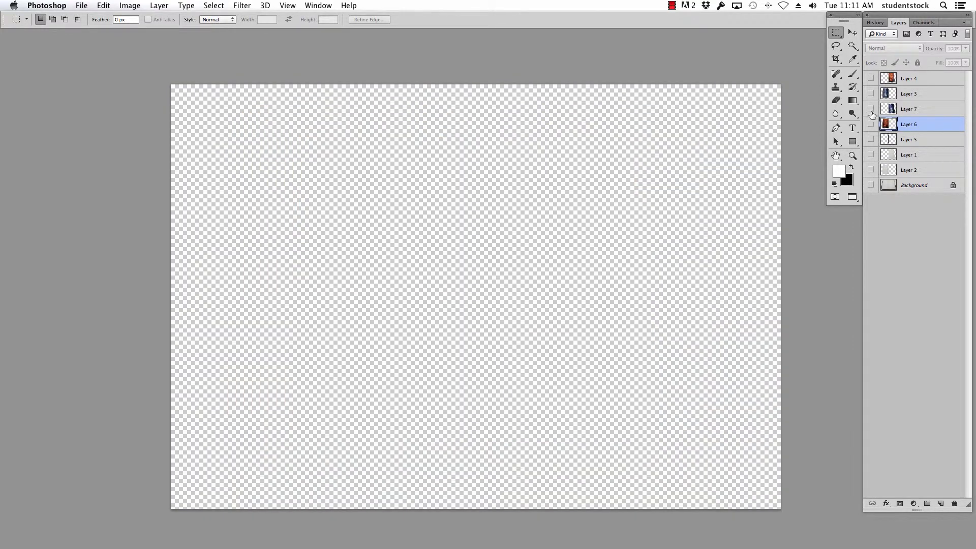
{"action": "left_click", "coordinate": [870, 140]}
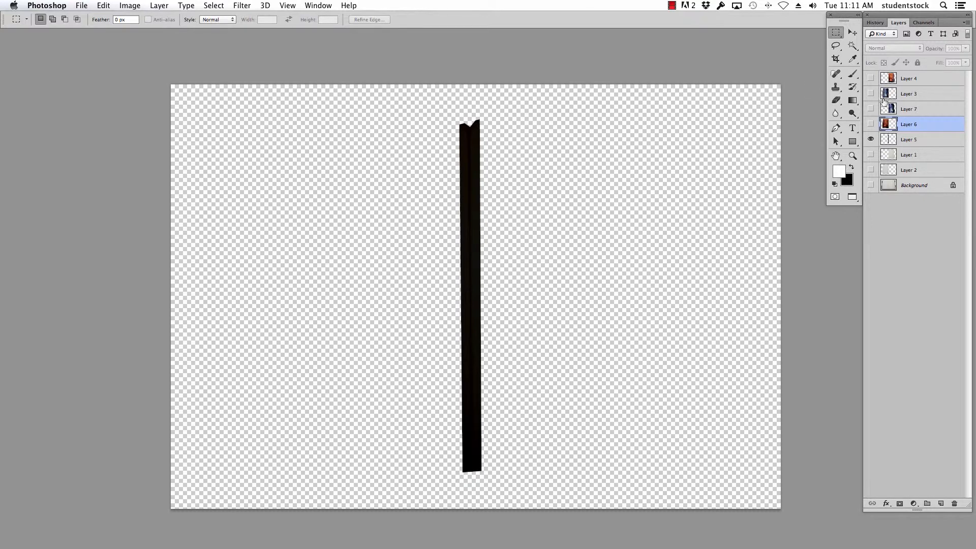
Show the Background and Layers 1, 2, 6 and 7 together with the spine strip of Layer 5.
{"action": "left_click", "coordinate": [871, 185]}
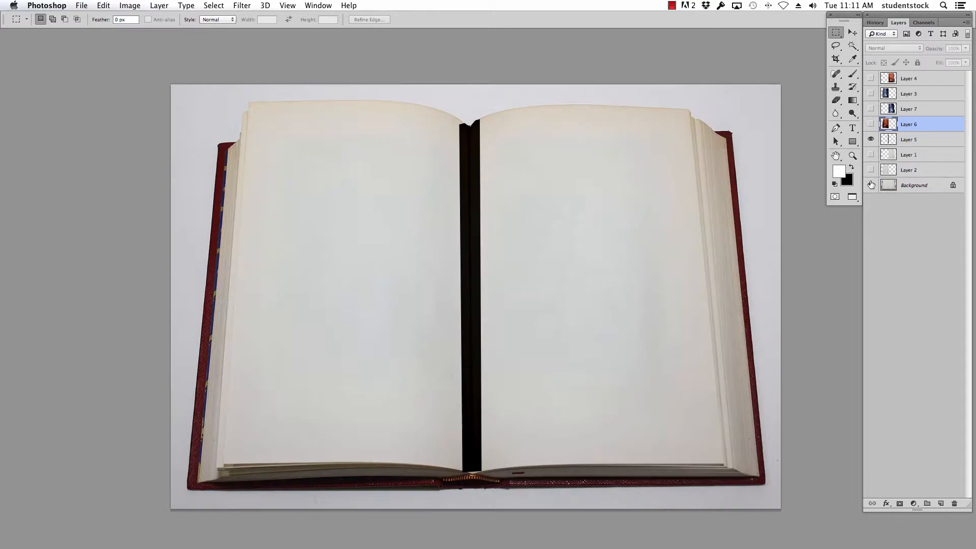
{"action": "left_click", "coordinate": [871, 124]}
{"action": "left_click", "coordinate": [871, 108]}
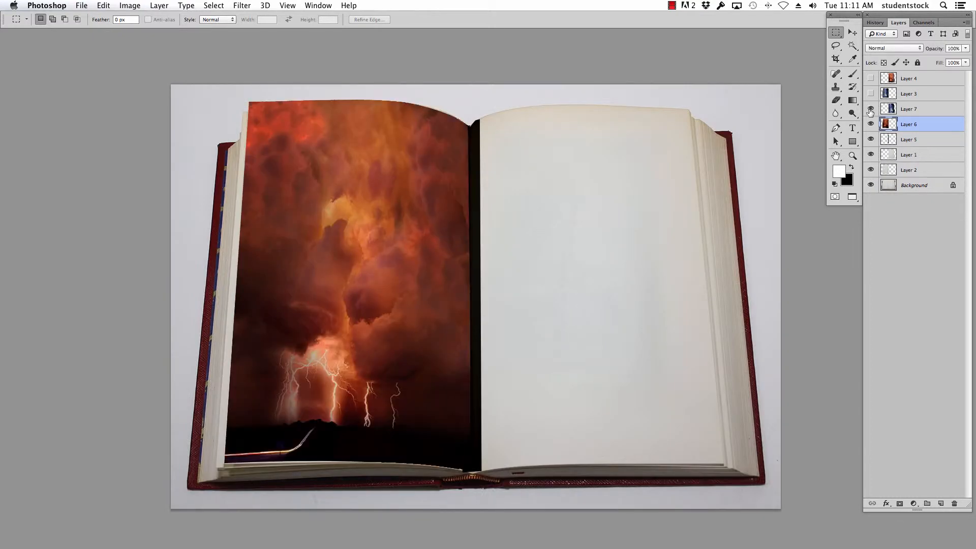
Move the spine strip's Layer 5 above Layer 7 in the layer stack.
{"action": "double_click", "coordinate": [887, 140]}
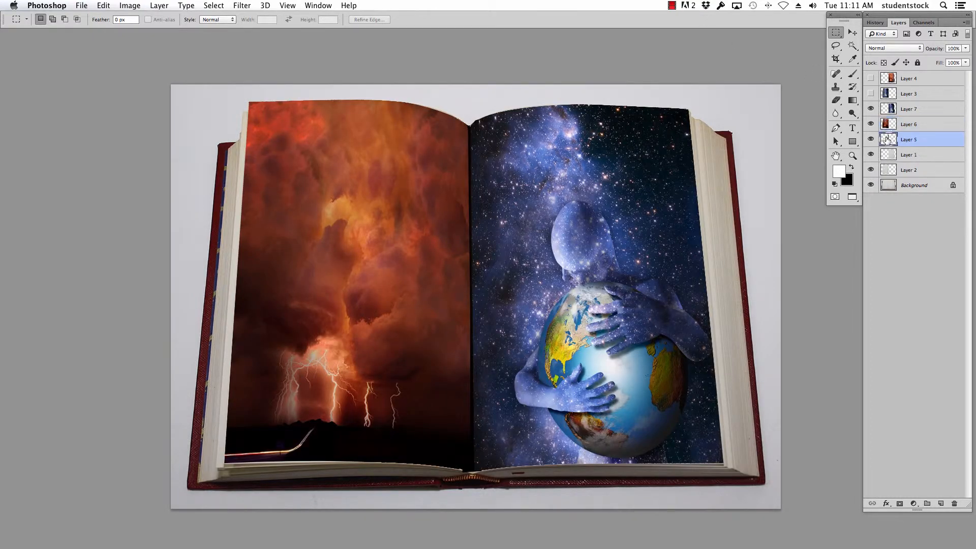
{"action": "left_click", "coordinate": [895, 317]}
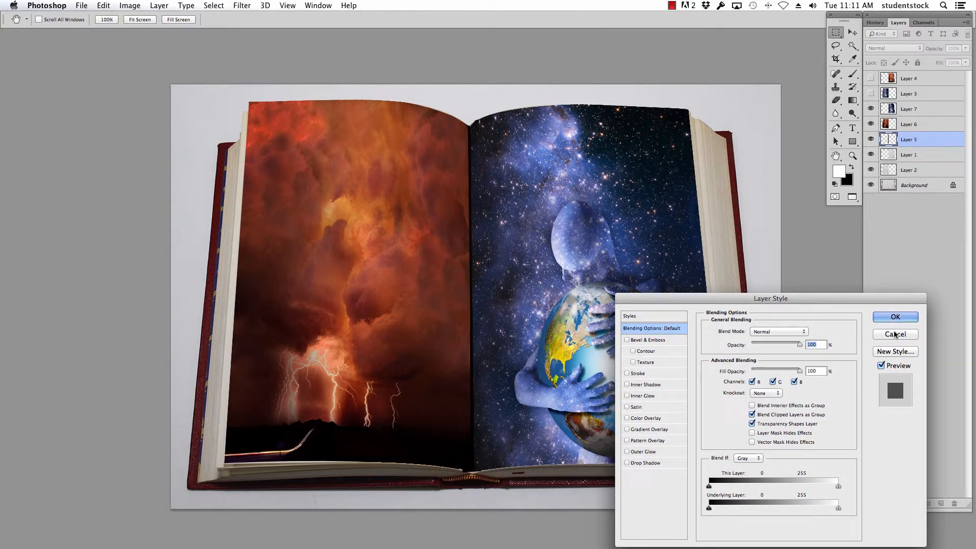
{"action": "left_click_drag", "start_coordinate": [888, 124], "coordinate": [882, 99]}
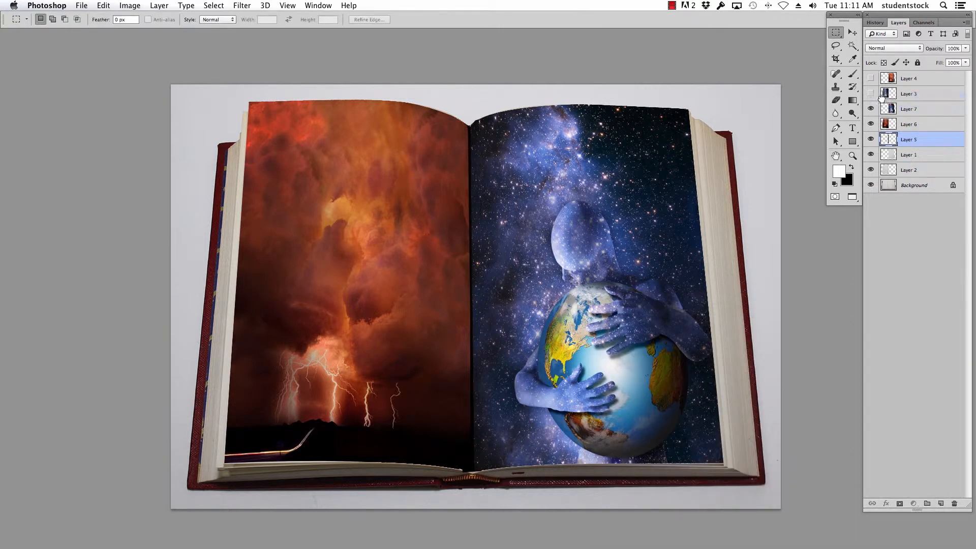
Try shifting the dark spine strip over the starry page, and undo the move.
{"action": "key", "text": "v"}
{"action": "left_click_drag", "start_coordinate": [469, 242], "coordinate": [547, 221]}
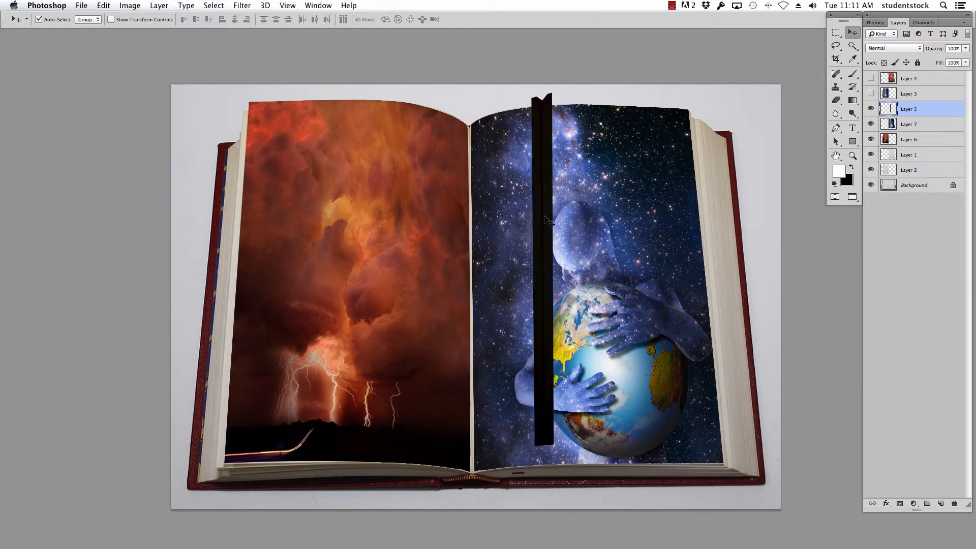
{"action": "key", "text": "super+z"}
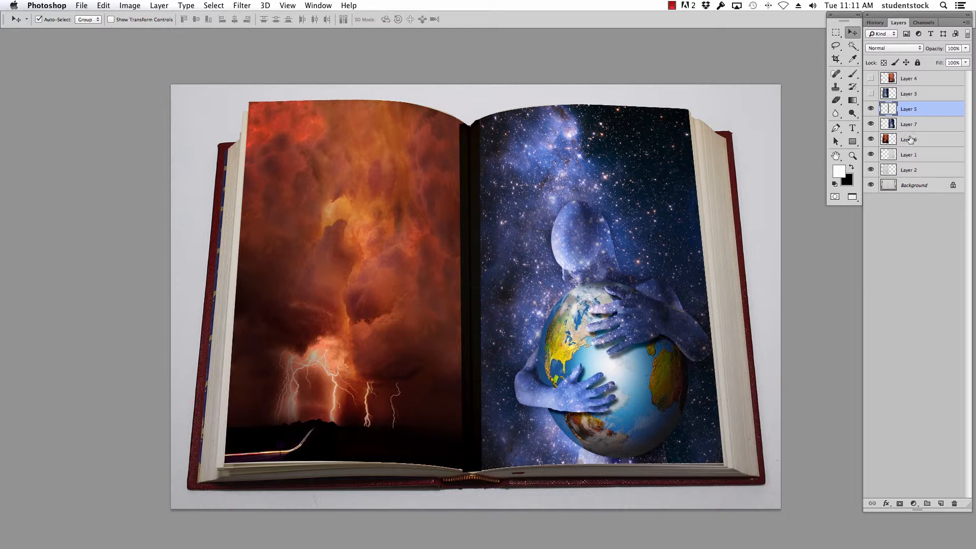
Place Layer 5 back beneath Layer 6 in the layer stack and deselect all layers.
{"action": "left_click_drag", "start_coordinate": [890, 110], "coordinate": [896, 148]}
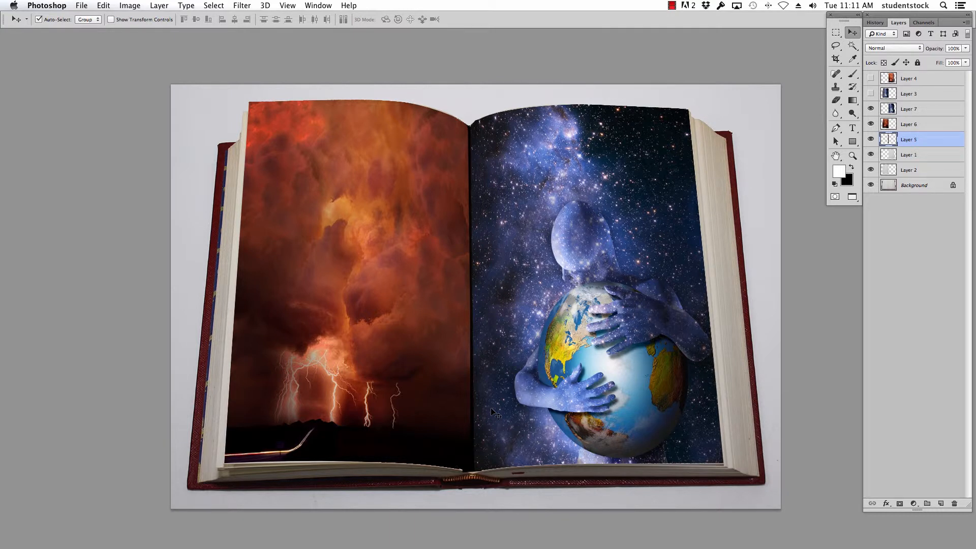
{"action": "left_click", "coordinate": [722, 92]}
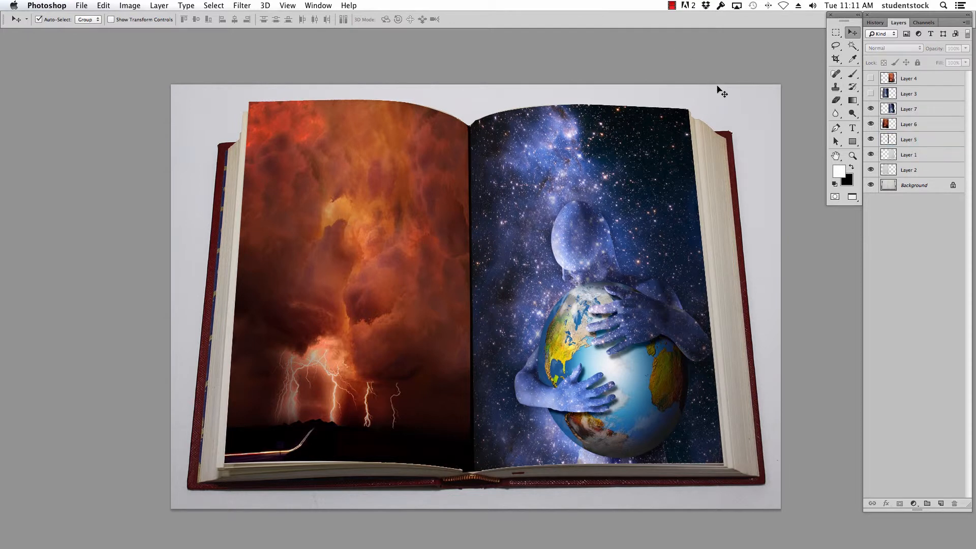